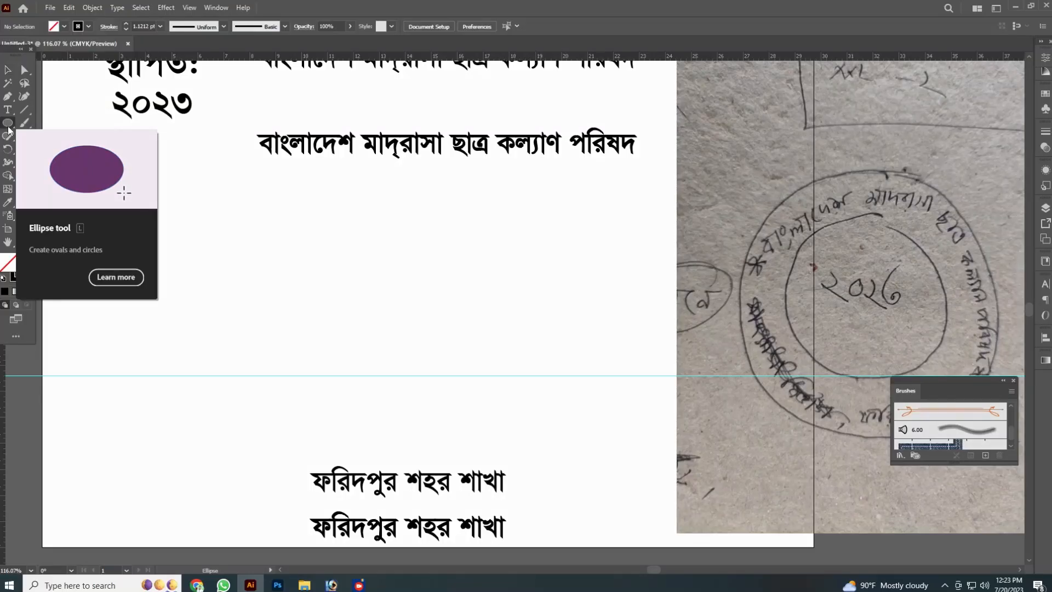
- Draw a circle about 10.38 cm wide below the long text line and create two smaller concentric copies, the middle one about 8.35 cm wide
drag(439, 303, 575, 402)
click(6, 69)
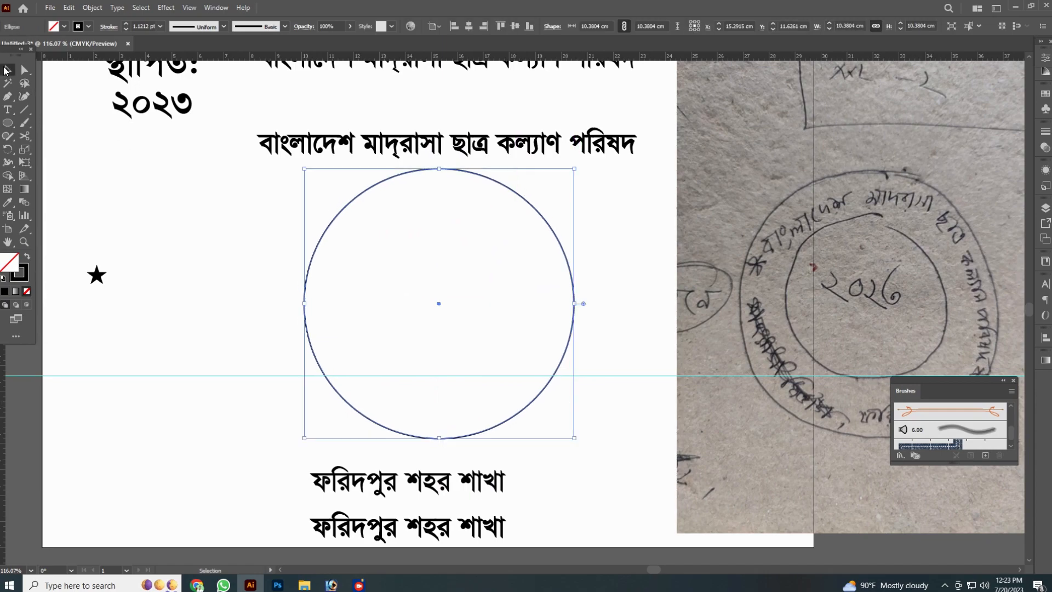
click(557, 228)
click(574, 305)
drag(577, 305, 677, 330)
click(582, 394)
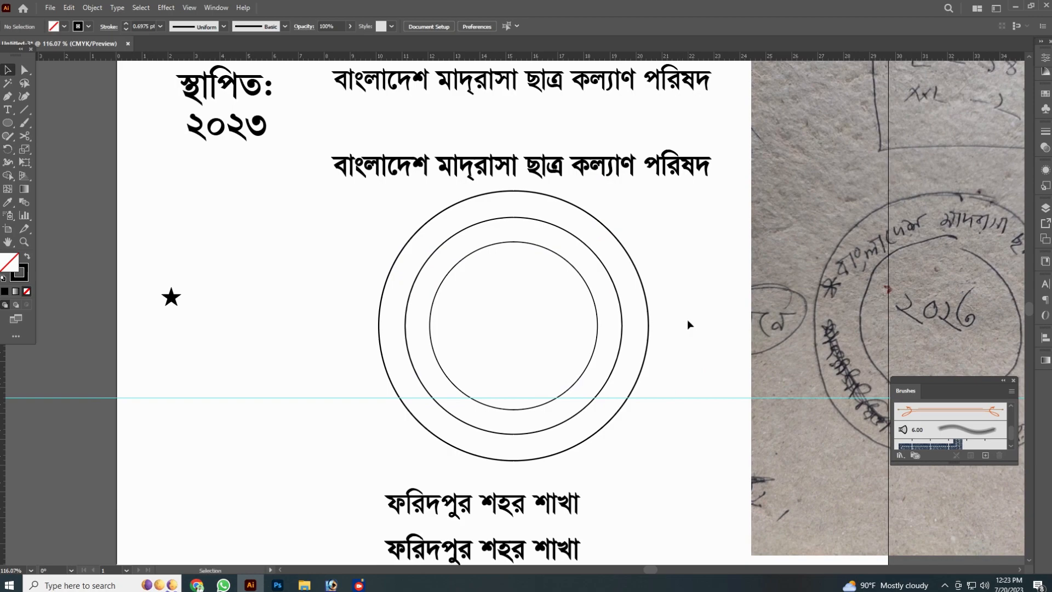
- Move the three concentric circles together slightly down, clear of the text line above them
click(623, 331)
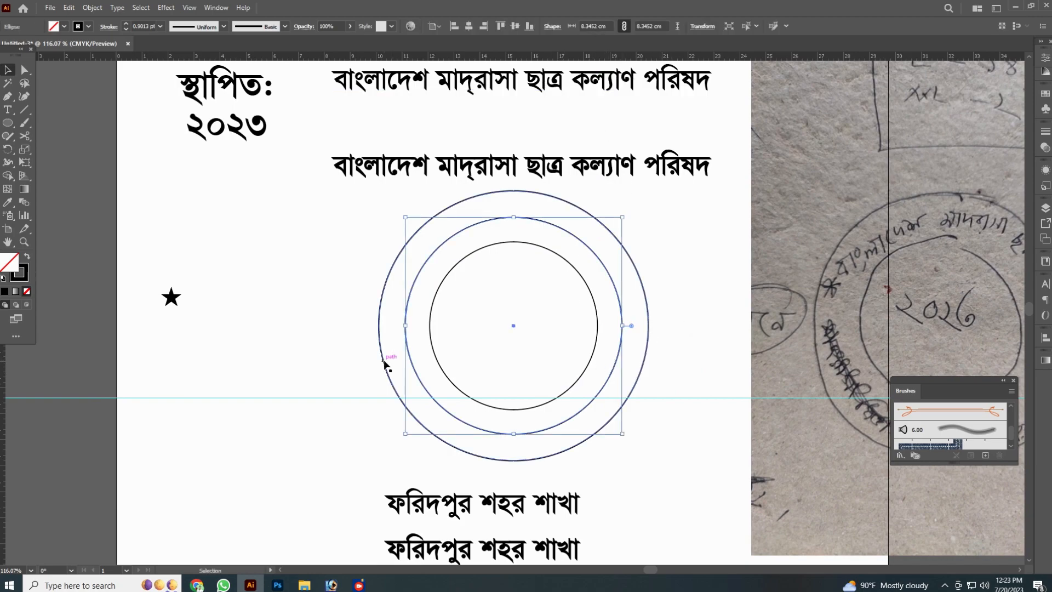
drag(705, 328, 597, 353)
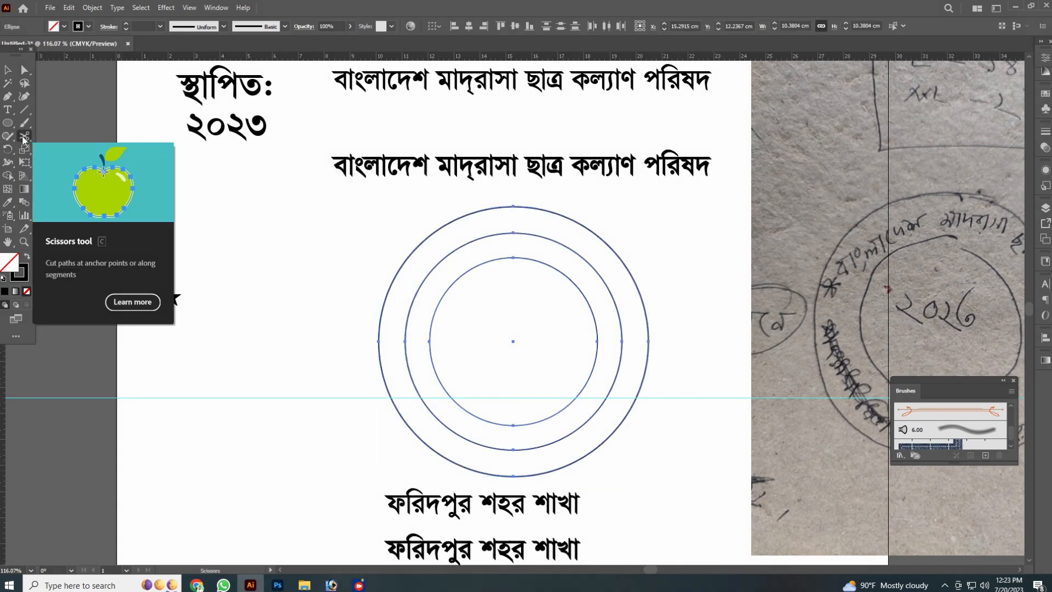
click(353, 284)
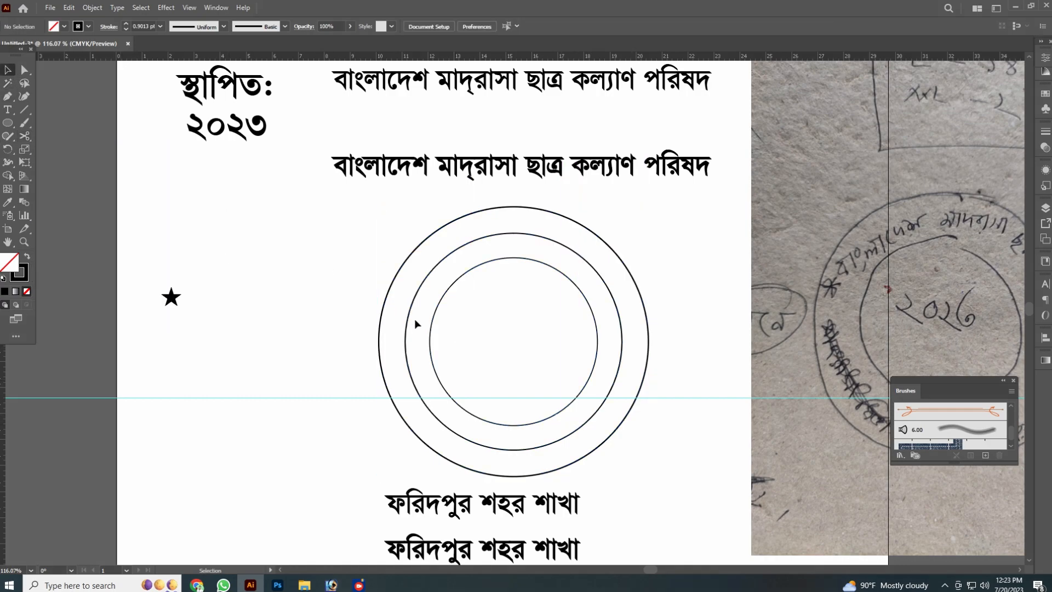
- Cut the middle circle at the two points where the horizontal guide crosses it and hide the lower arc
click(408, 312)
click(29, 141)
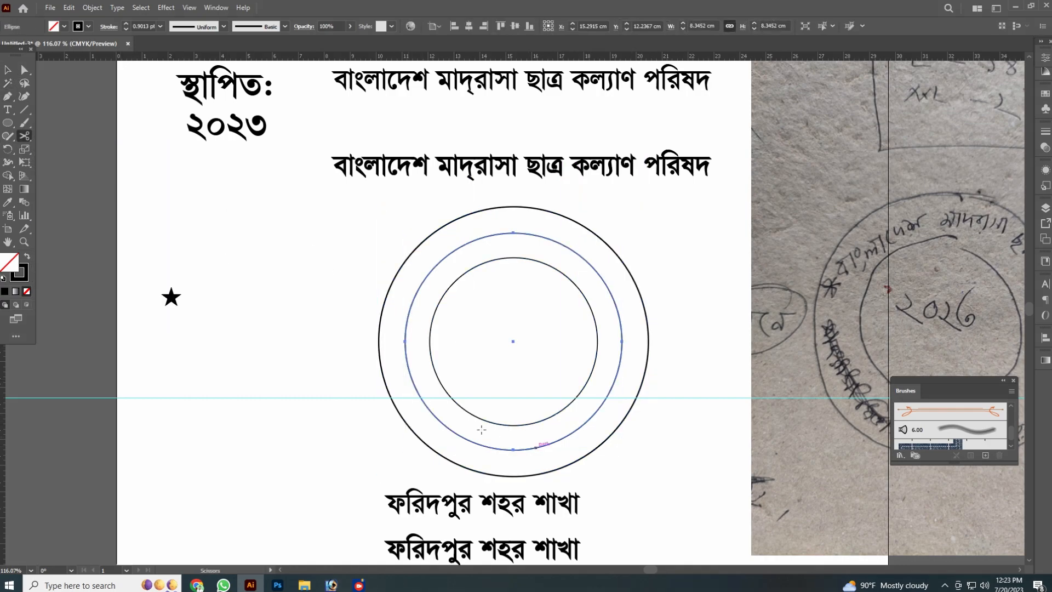
click(420, 396)
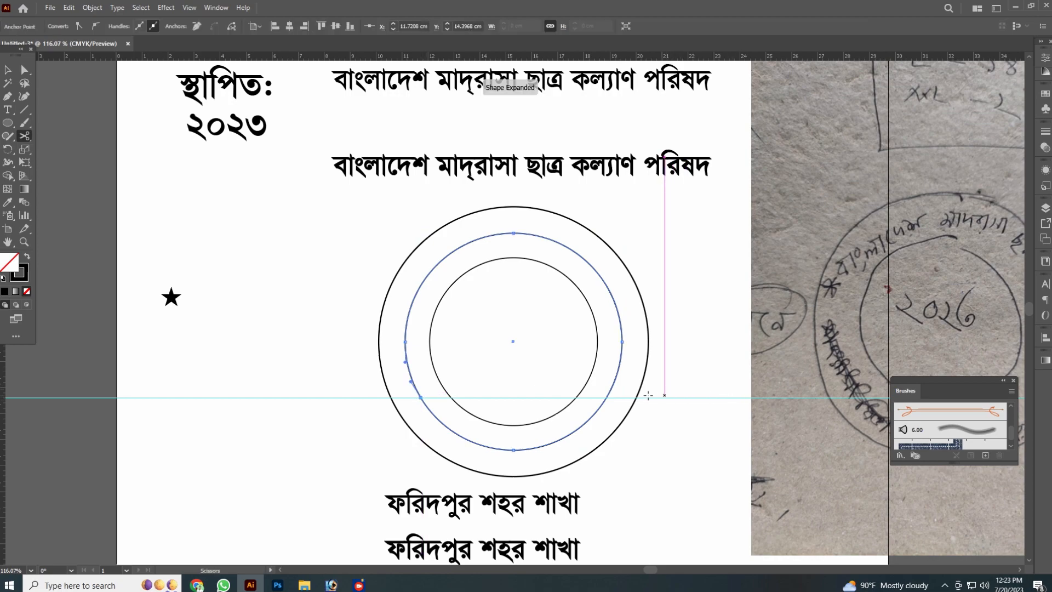
click(606, 397)
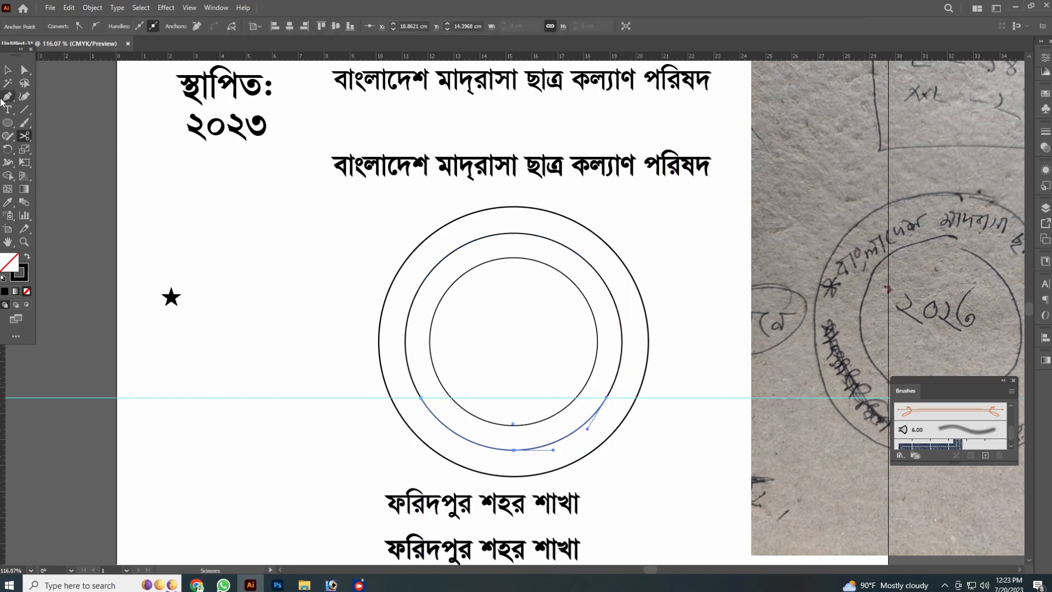
click(3, 72)
click(171, 271)
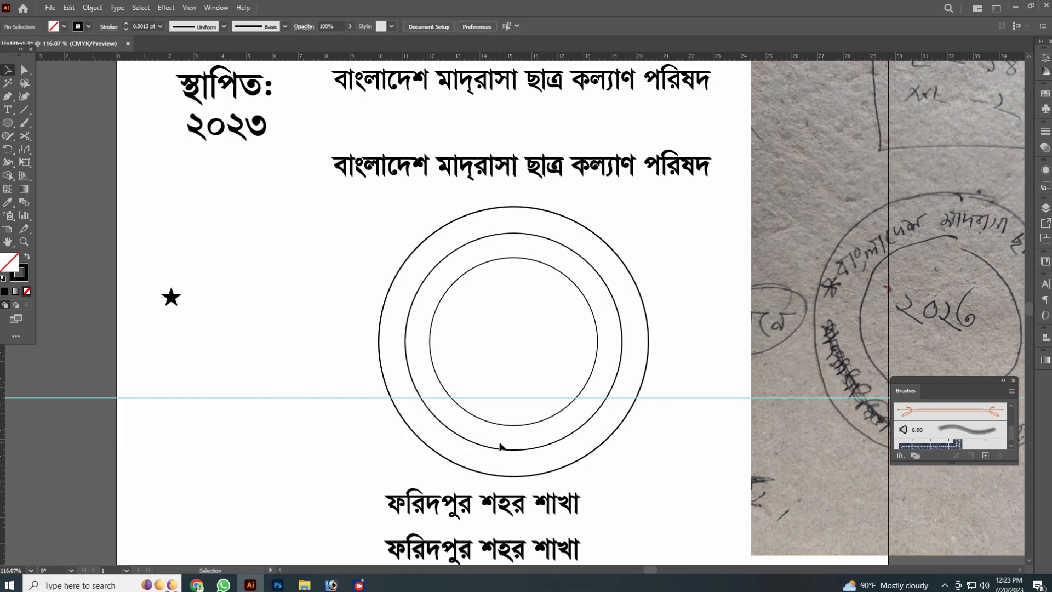
click(505, 450)
key(Delete)
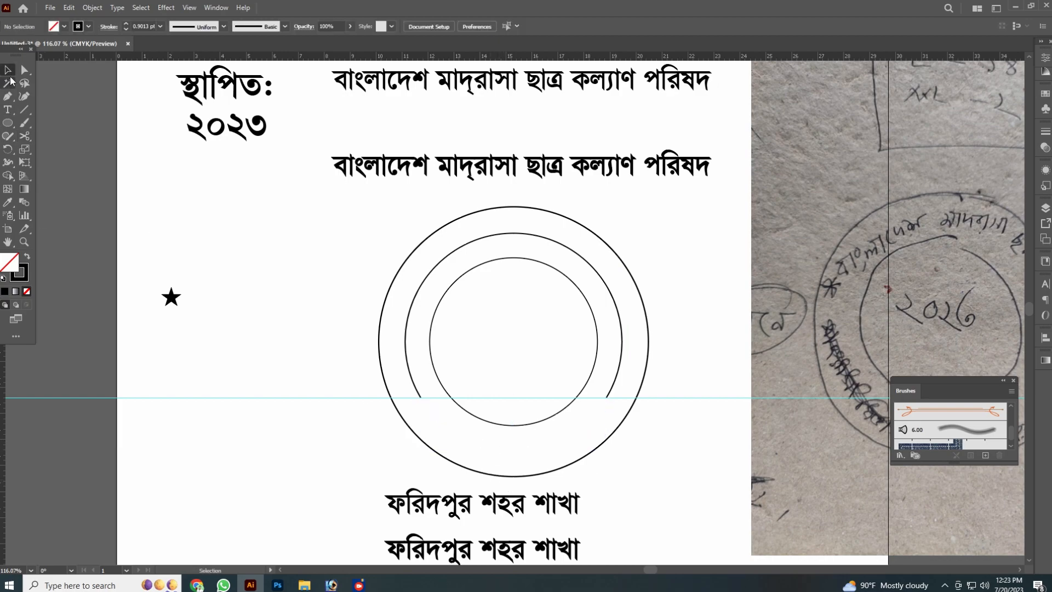
- Delete both end segments of the upper arc below the circles' mid-height and show the hidden lower arc again
key(Tab)
click(409, 366)
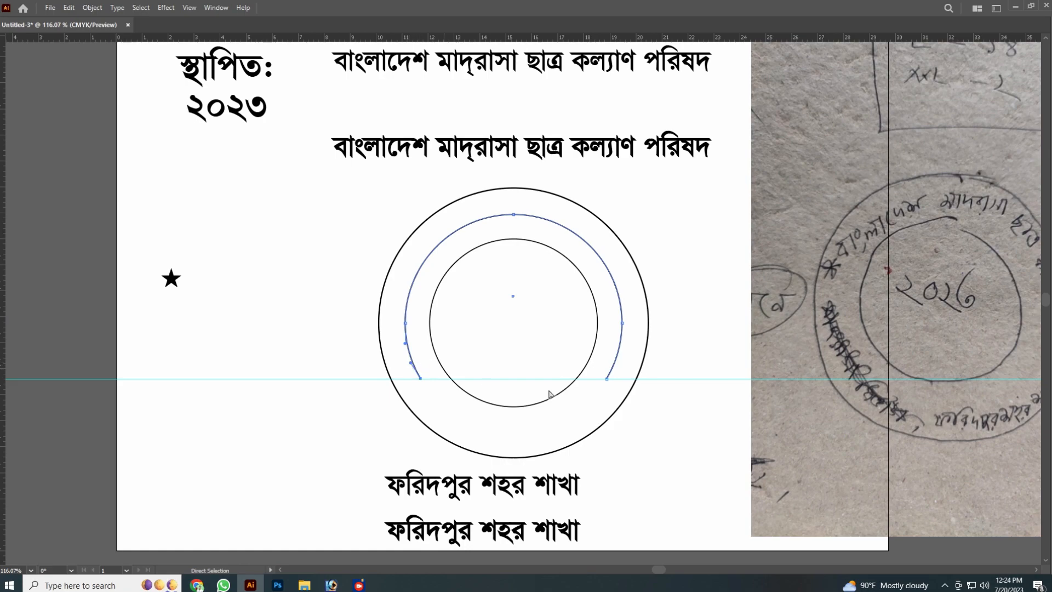
key(Delete)
drag(613, 402, 600, 371)
key(Delete)
click(705, 422)
key(Tab)
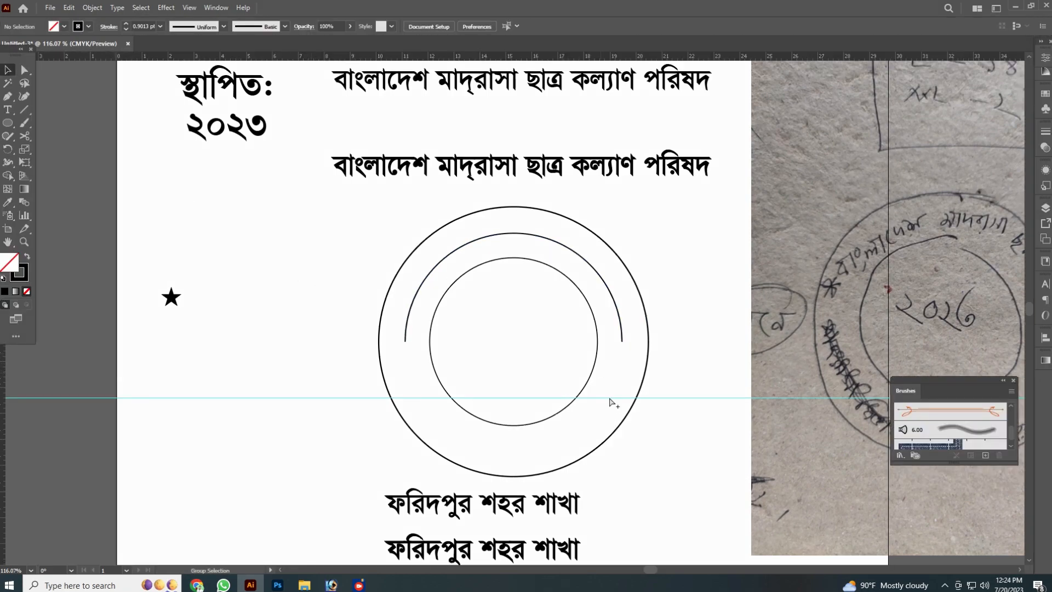
key(ctrl+alt+3)
click(688, 440)
drag(171, 297, 433, 366)
key(Delete)
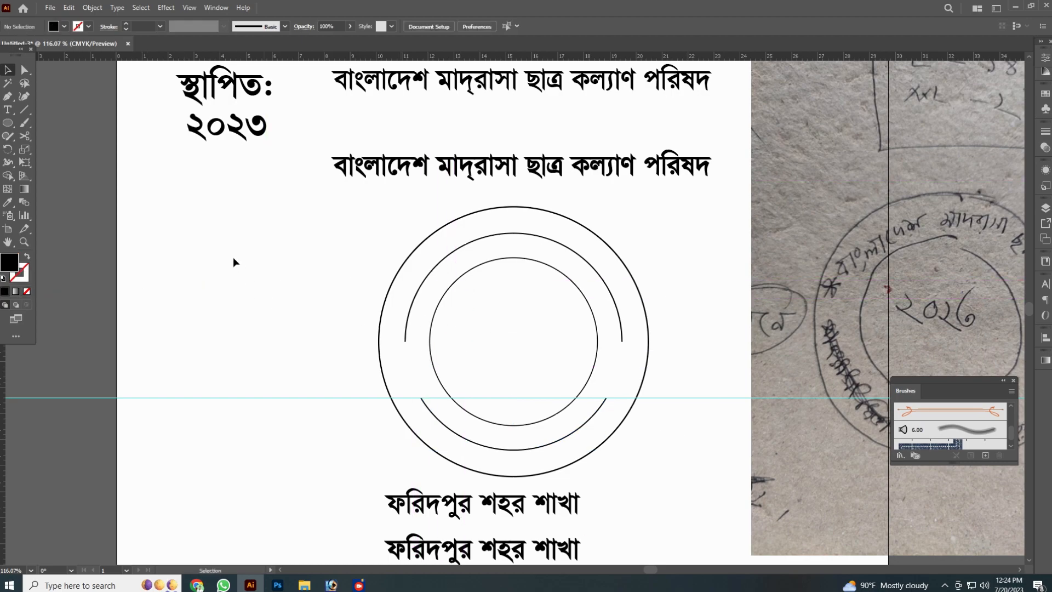
key(ctrl+z)
key(ctrl+z)
click(301, 255)
- Draw a solid star about 0.99 cm wide in the ring's left gap between the arcs and copy it into the right gap
drag(7, 123, 68, 180)
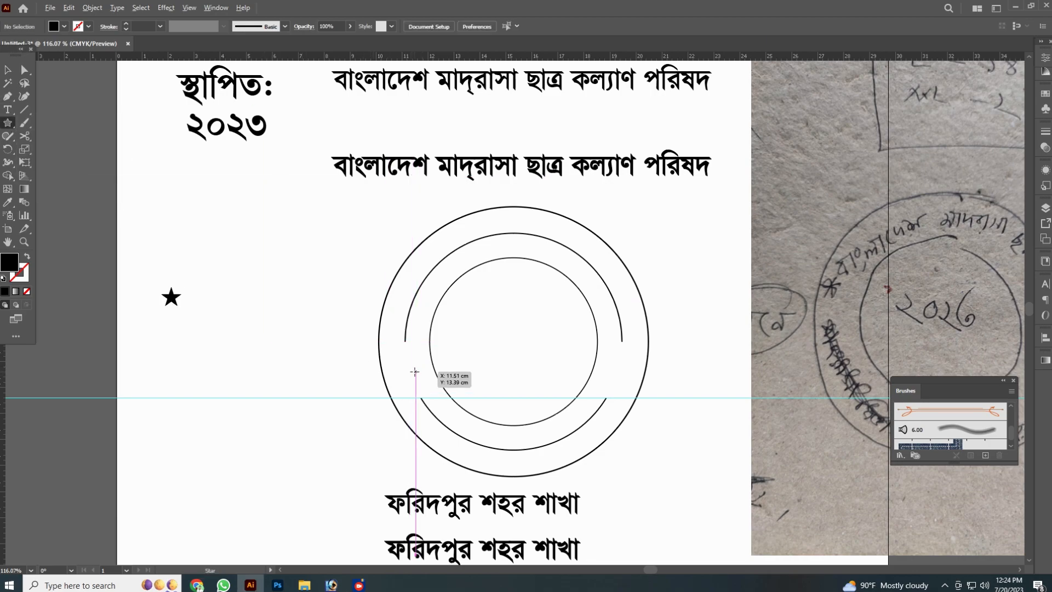
drag(414, 372, 413, 359)
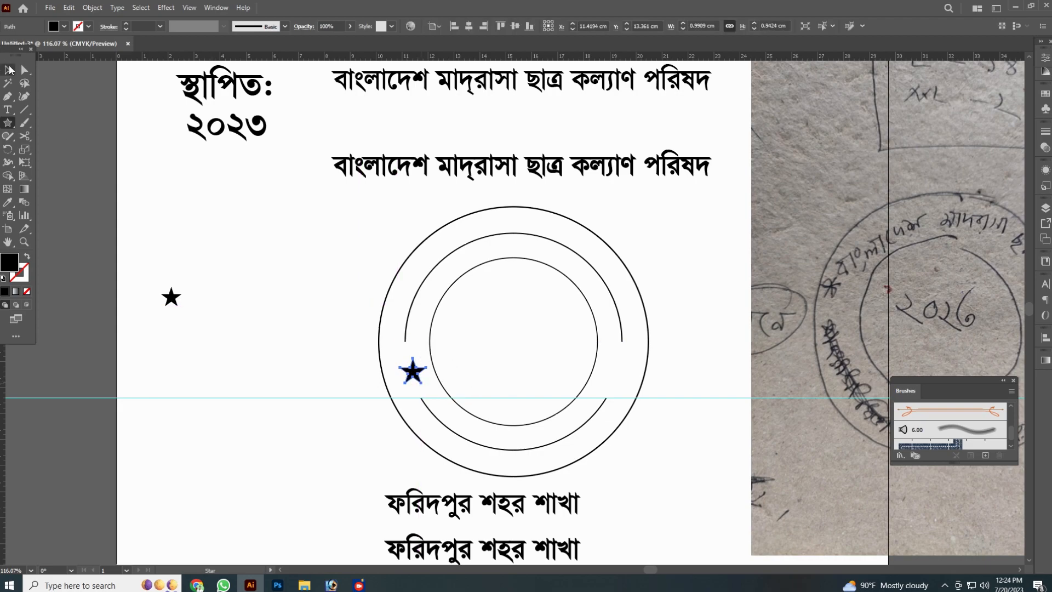
click(9, 70)
key(Left)
key(Left)
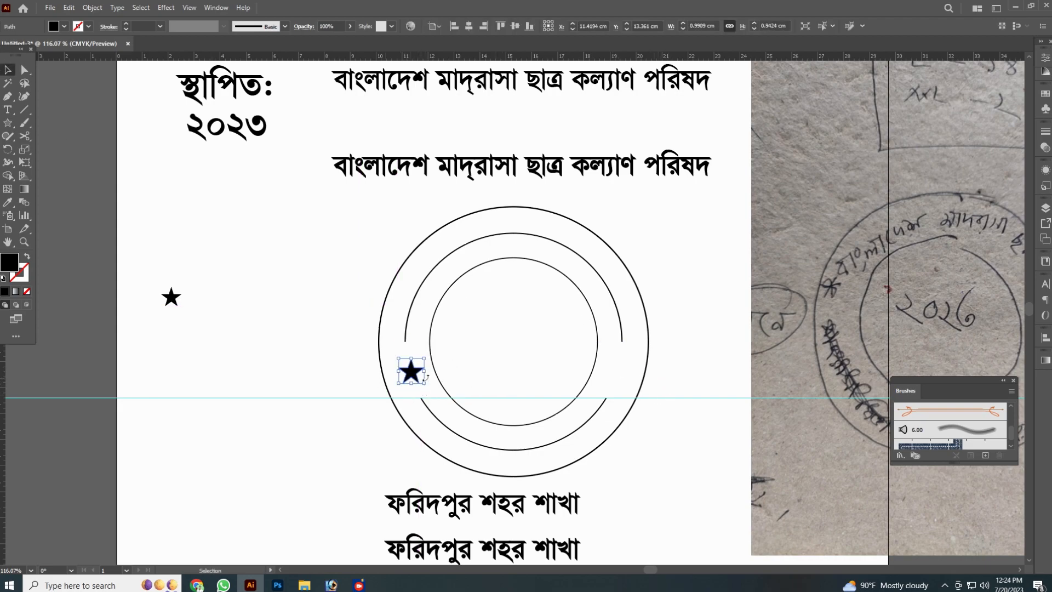
click(462, 390)
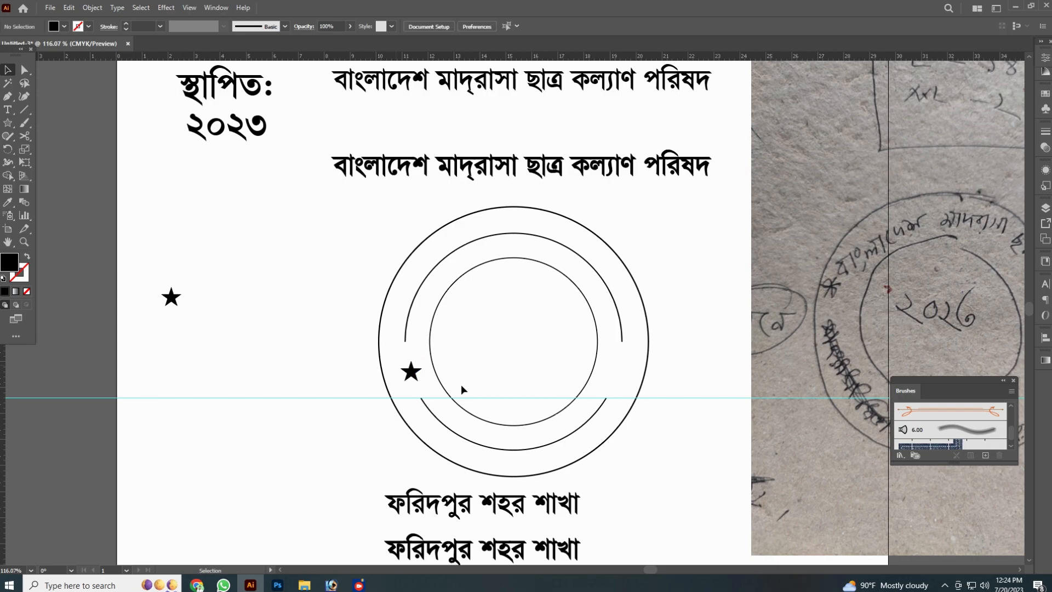
drag(414, 373, 620, 373)
- Create an art brush from the "বাংলাদেশ মাদ্রাসা ছাত্র কল্যাণ পরিষদ" text directly above the circles, keeping the default options
click(619, 332)
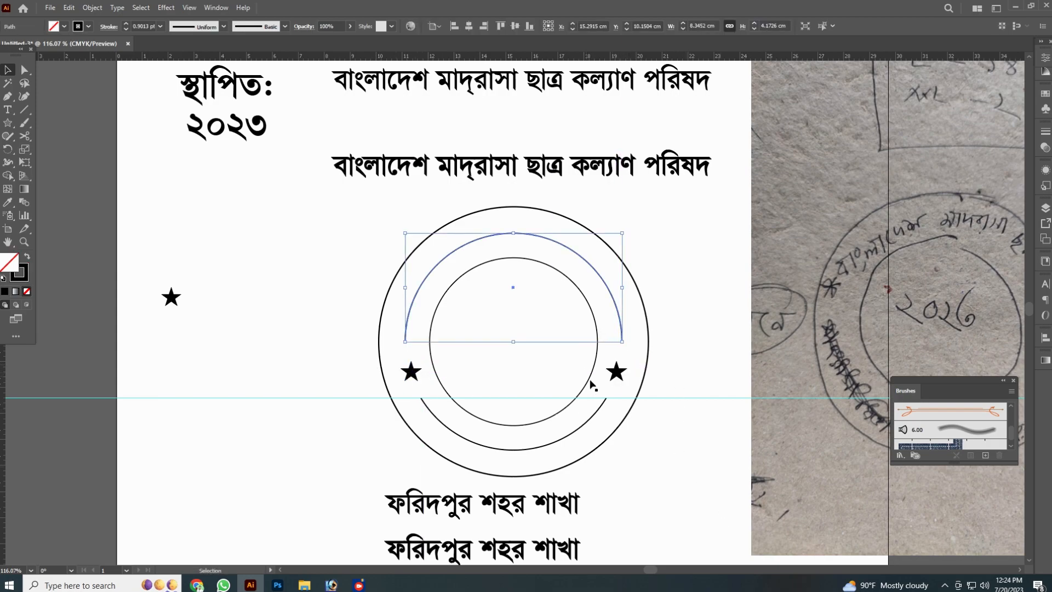
scroll(989, 438, down, 1)
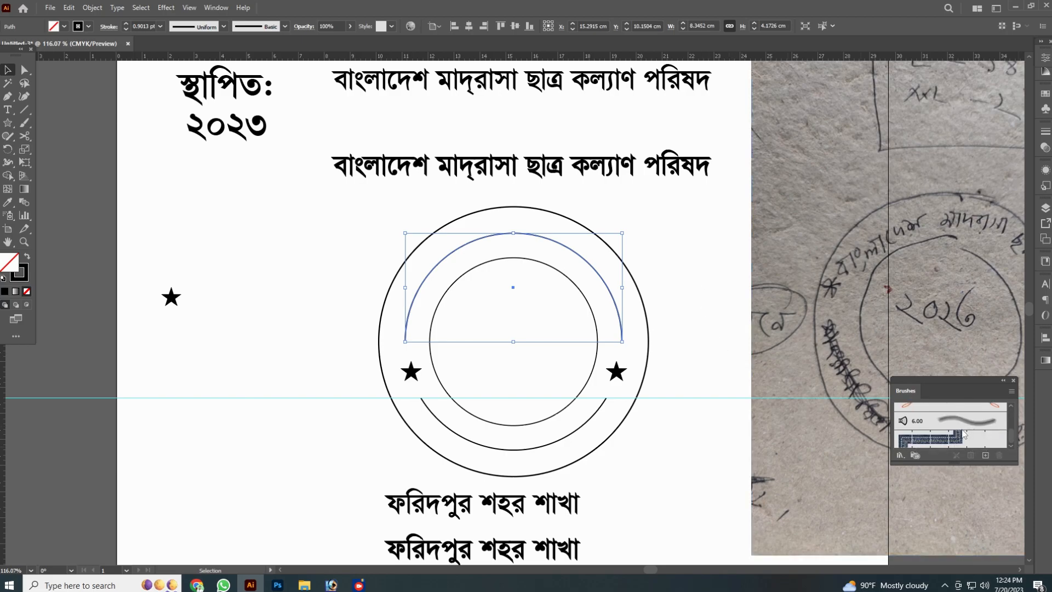
click(692, 426)
scroll(701, 431, down, 1)
drag(712, 436, 588, 400)
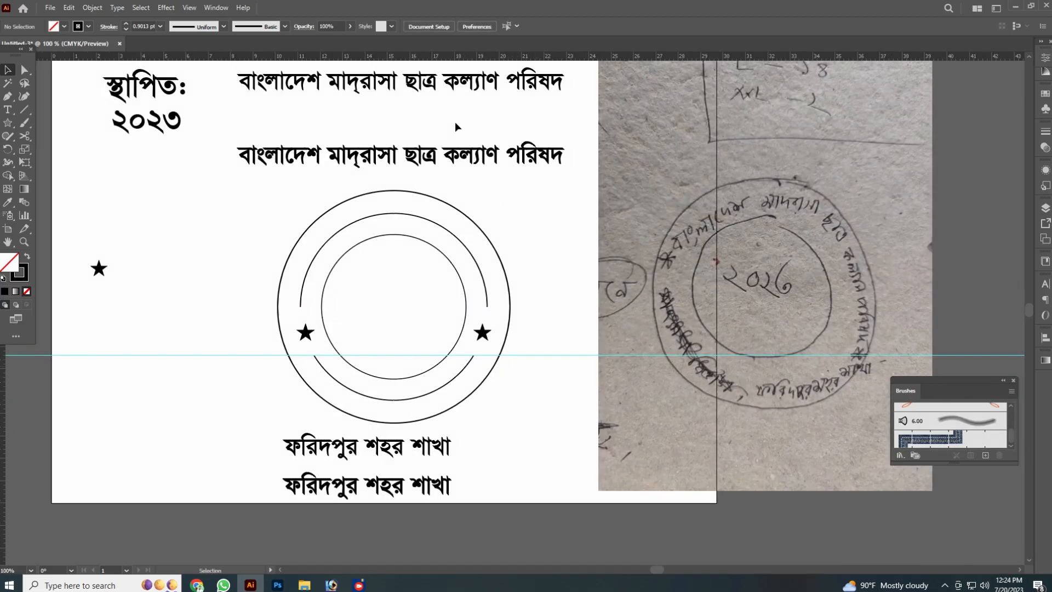
click(482, 156)
mouse_move(476, 152)
mouse_down()
mouse_move(527, 231)
mouse_move(935, 465)
mouse_move(948, 433)
mouse_up()
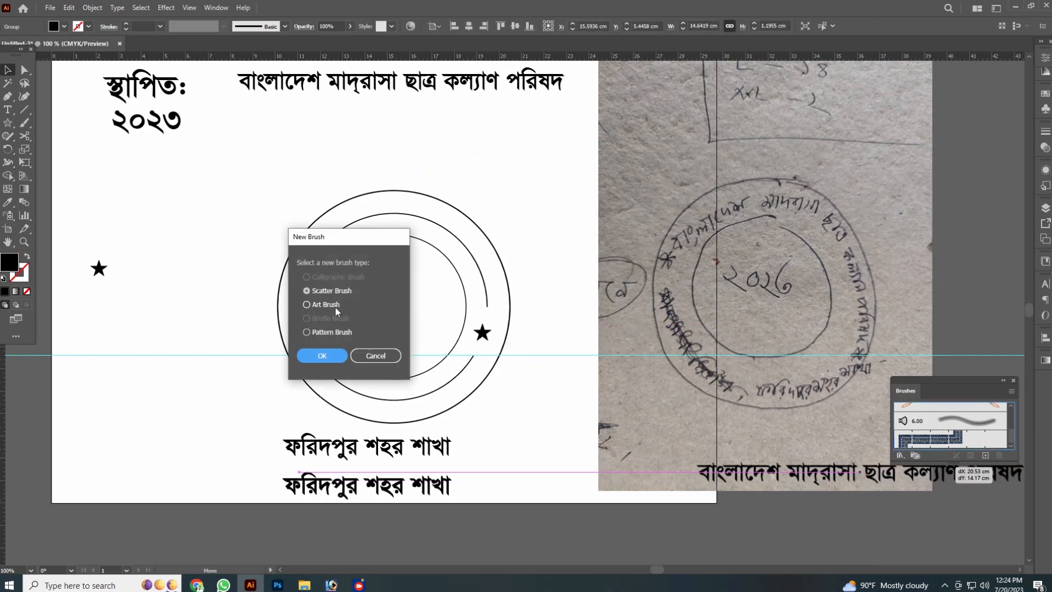
click(306, 305)
click(322, 355)
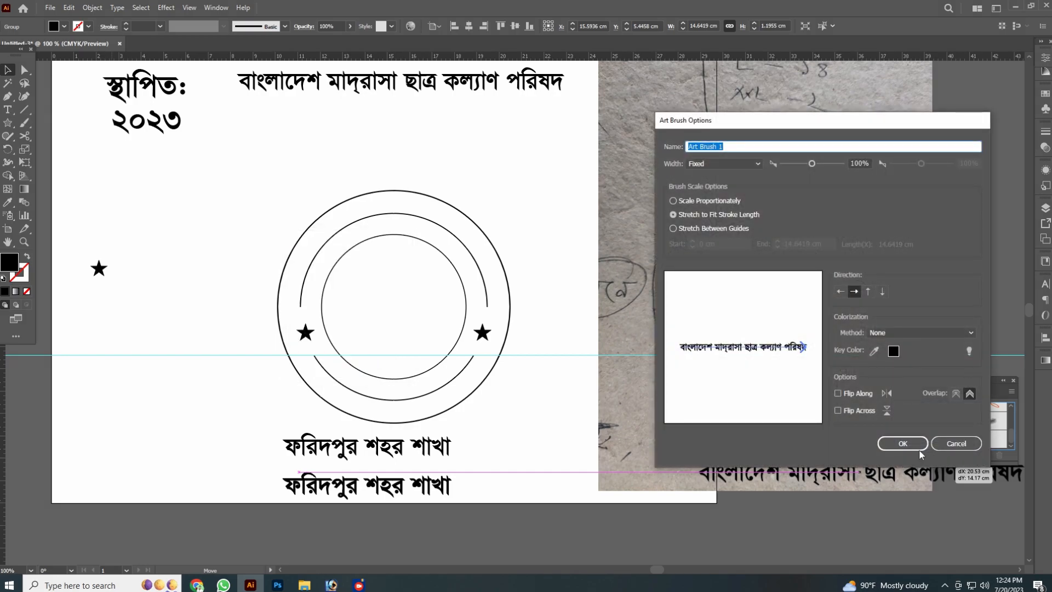
click(920, 451)
- Apply the long-name art brush to the upper arc and set its width to 130%, updating the existing stroke
click(461, 239)
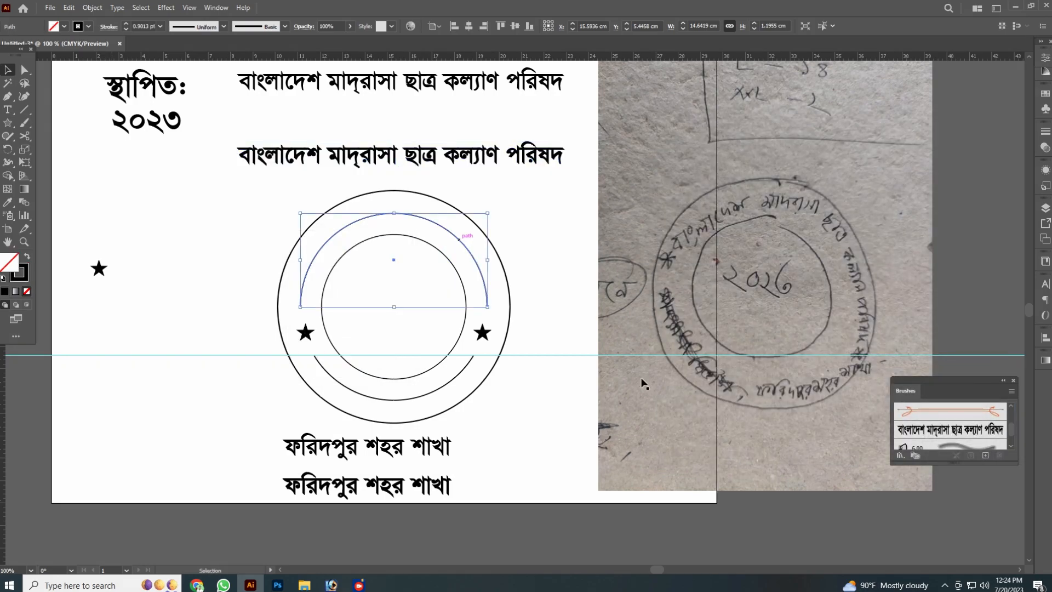
click(996, 435)
double_click(980, 433)
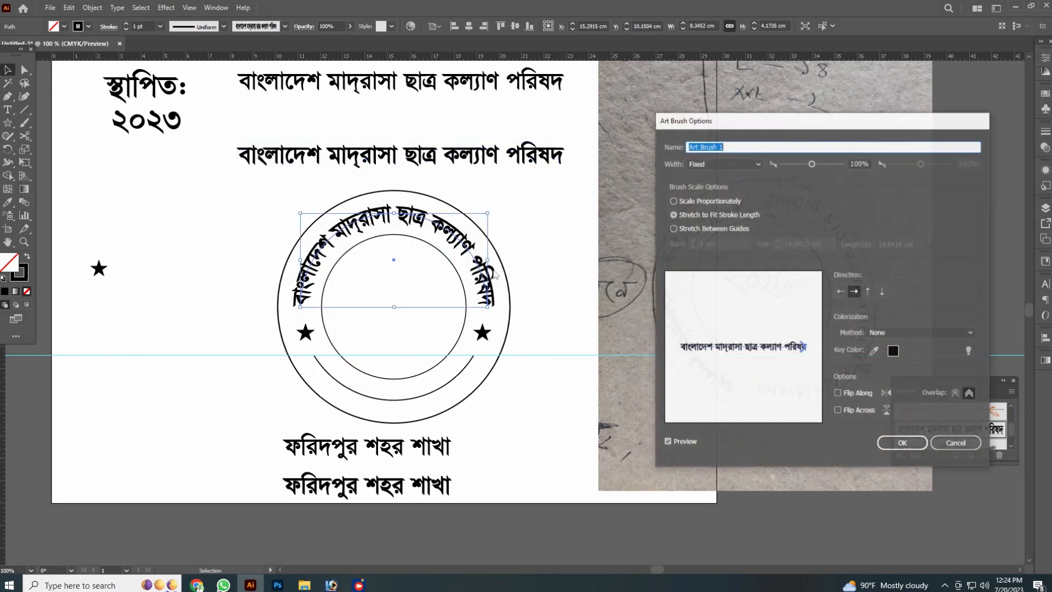
drag(814, 164, 816, 165)
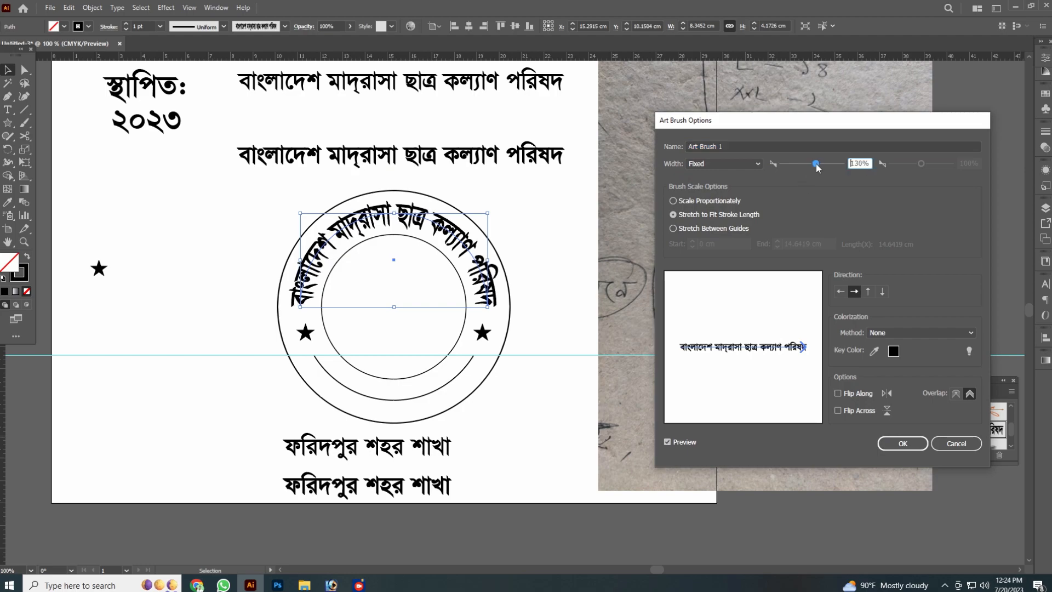
click(912, 443)
click(810, 311)
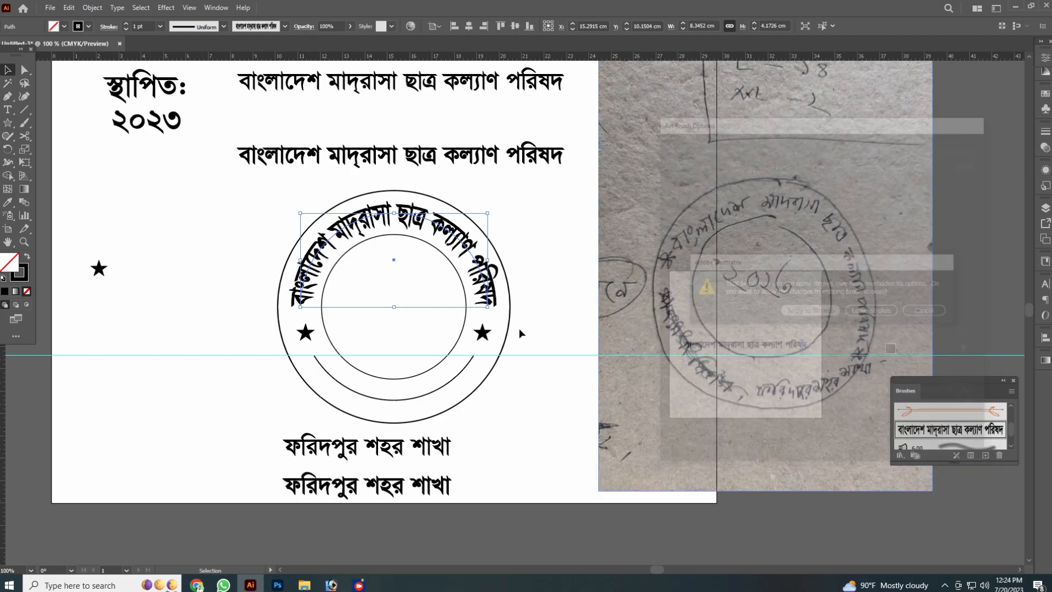
click(571, 331)
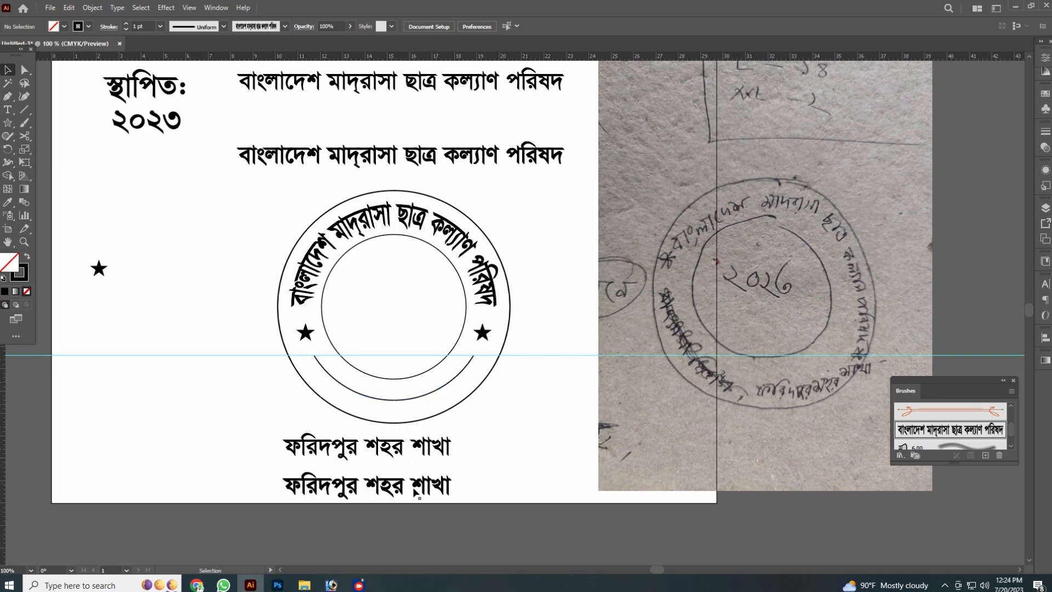
- Create an art brush from the lowest "ফরিদপুর শহর শাখা" text with its direction set right to left
mouse_move(471, 492)
mouse_down()
mouse_move(458, 491)
mouse_move(944, 448)
mouse_up()
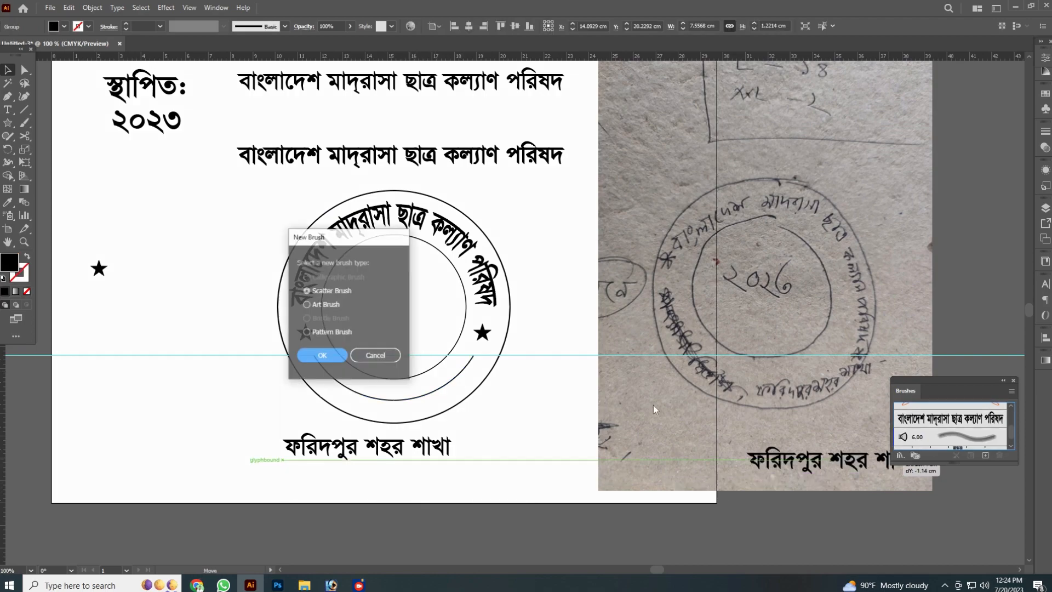
click(327, 305)
click(323, 356)
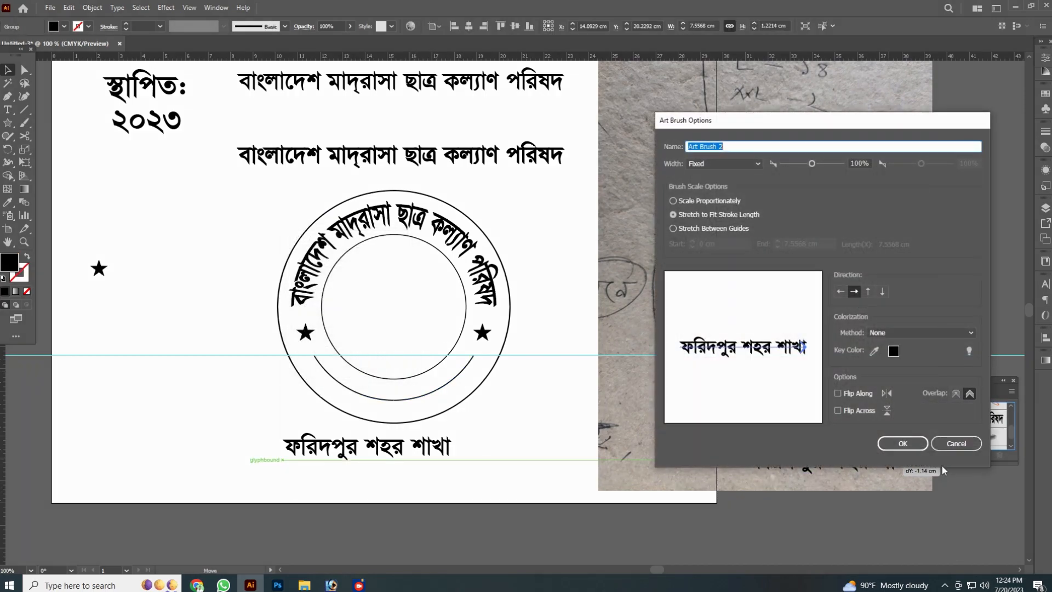
click(840, 291)
click(902, 443)
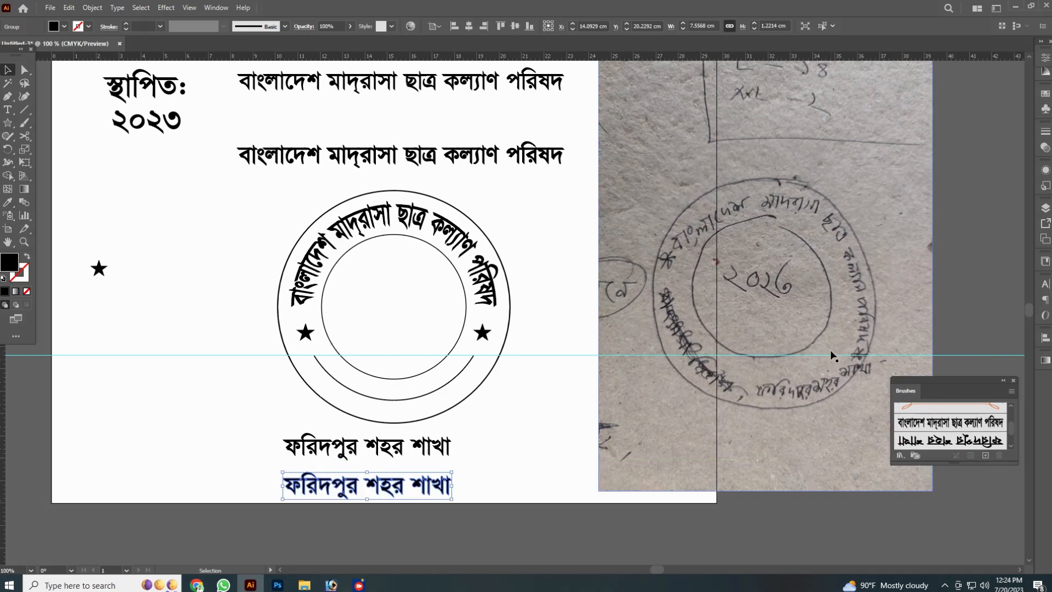
- Apply the "ফরিদপুর শহর শাখা" art brush to the lower arc and set its width to 125%, updating the existing stroke
click(470, 358)
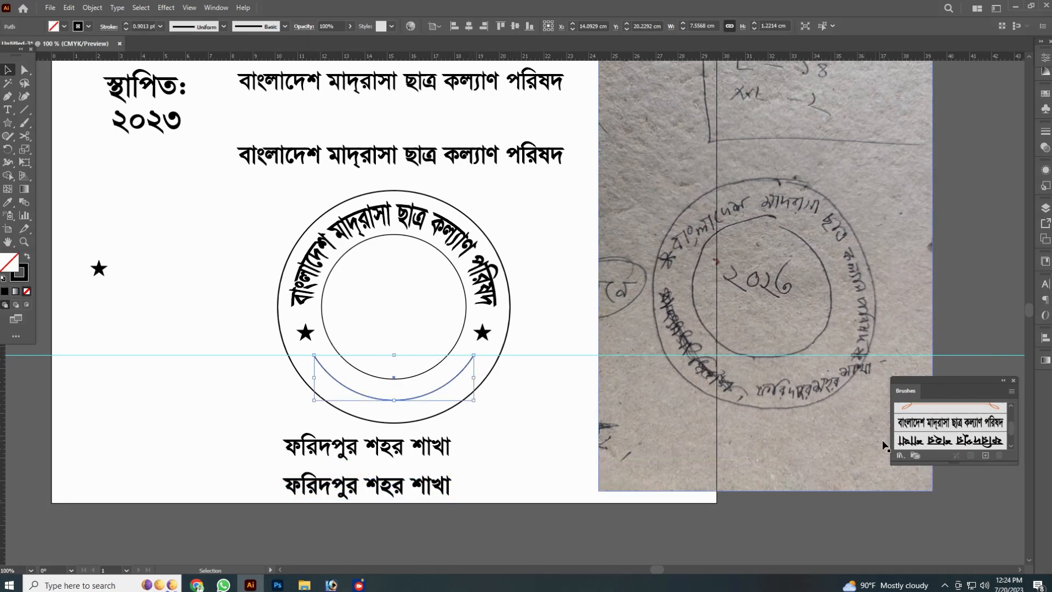
click(923, 445)
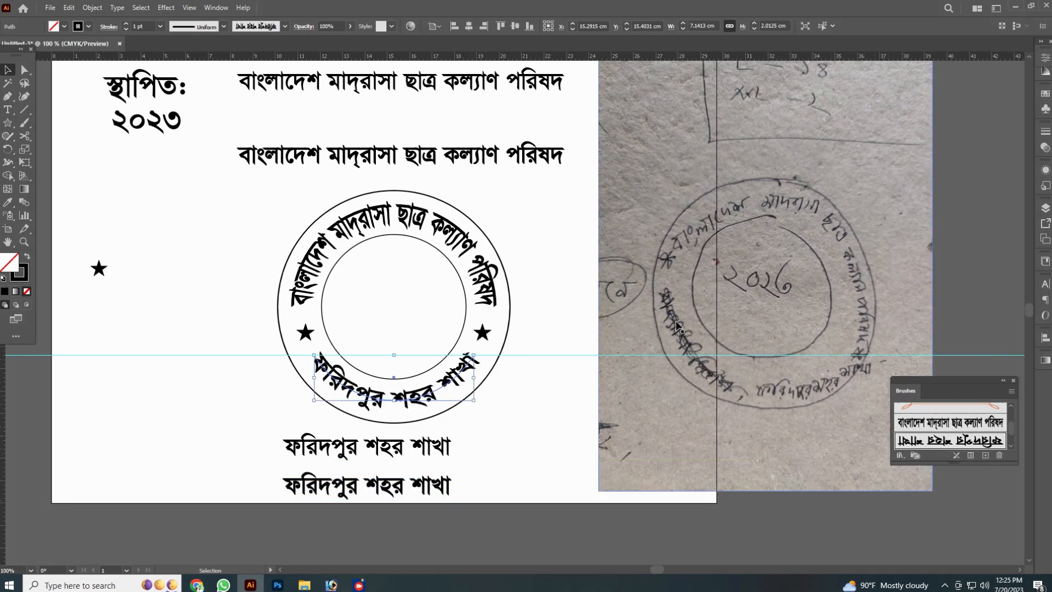
double_click(922, 444)
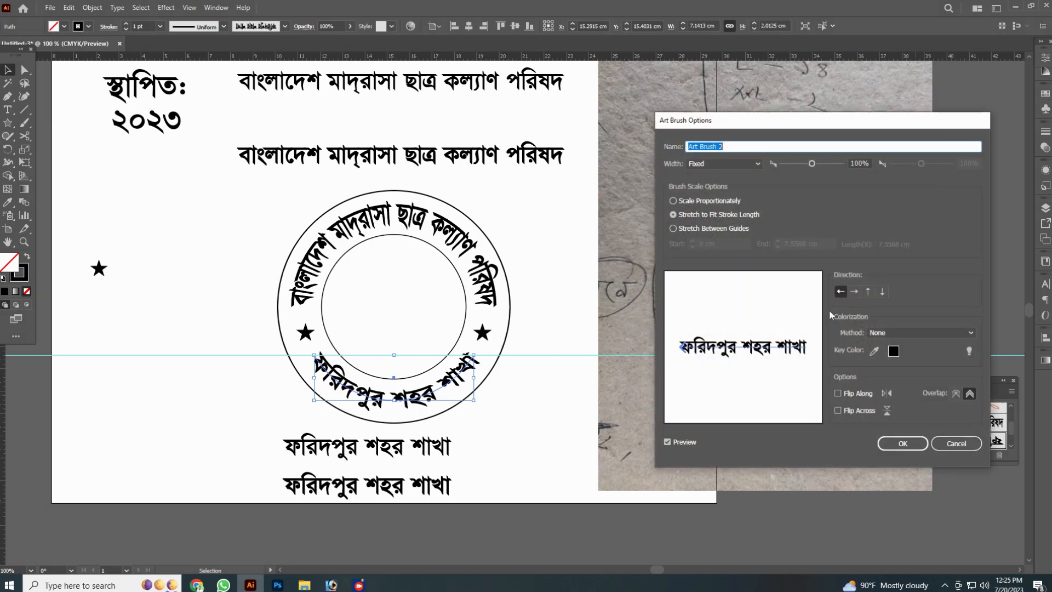
click(812, 164)
drag(812, 163, 816, 166)
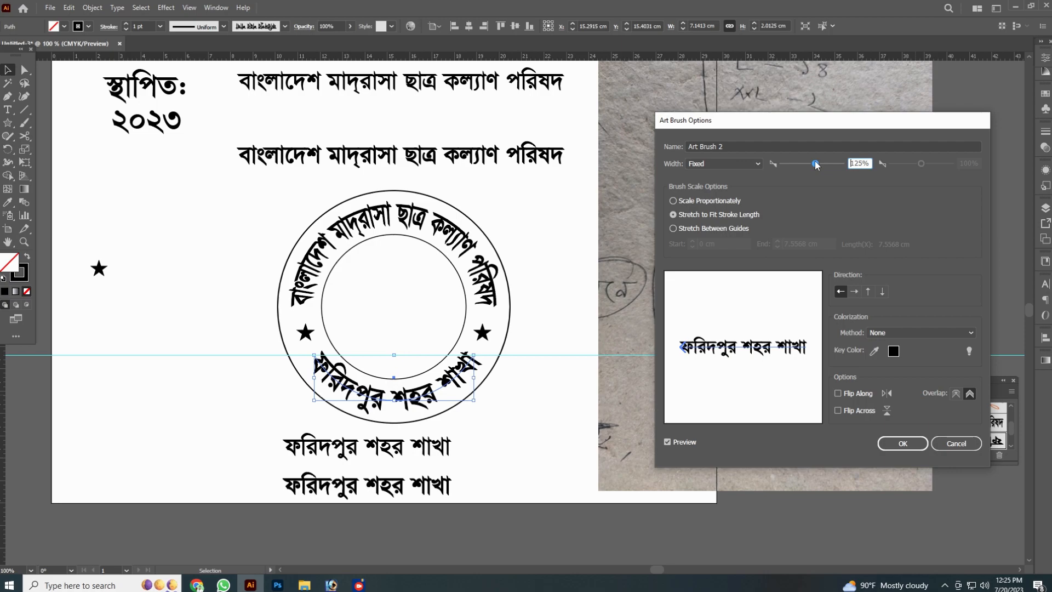
click(902, 443)
click(814, 314)
click(566, 375)
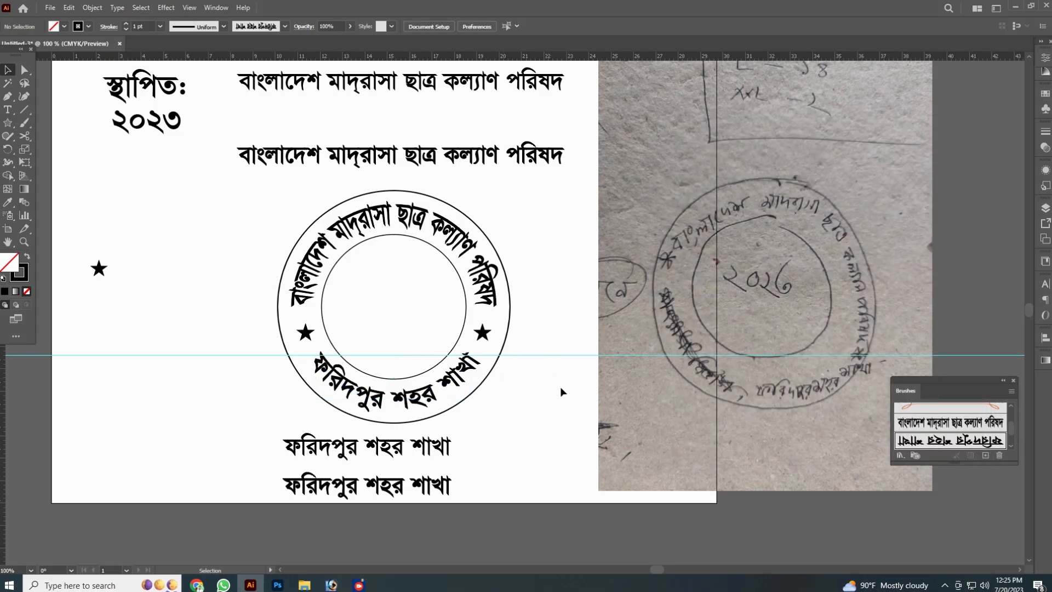
- Give the inner circle of the seal a green stroke and thicken it
drag(540, 388, 608, 405)
click(540, 336)
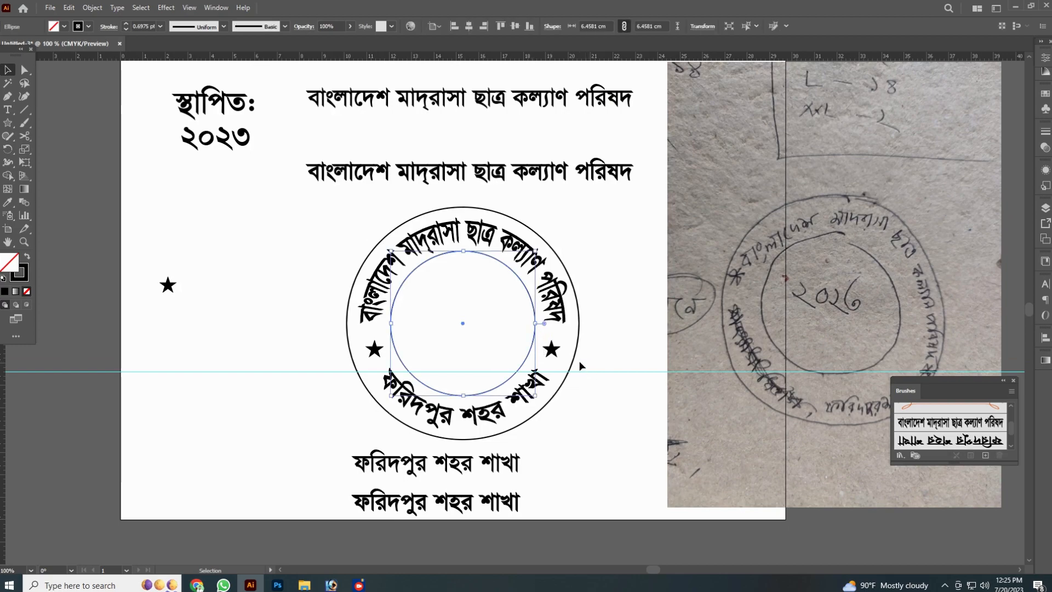
click(1045, 58)
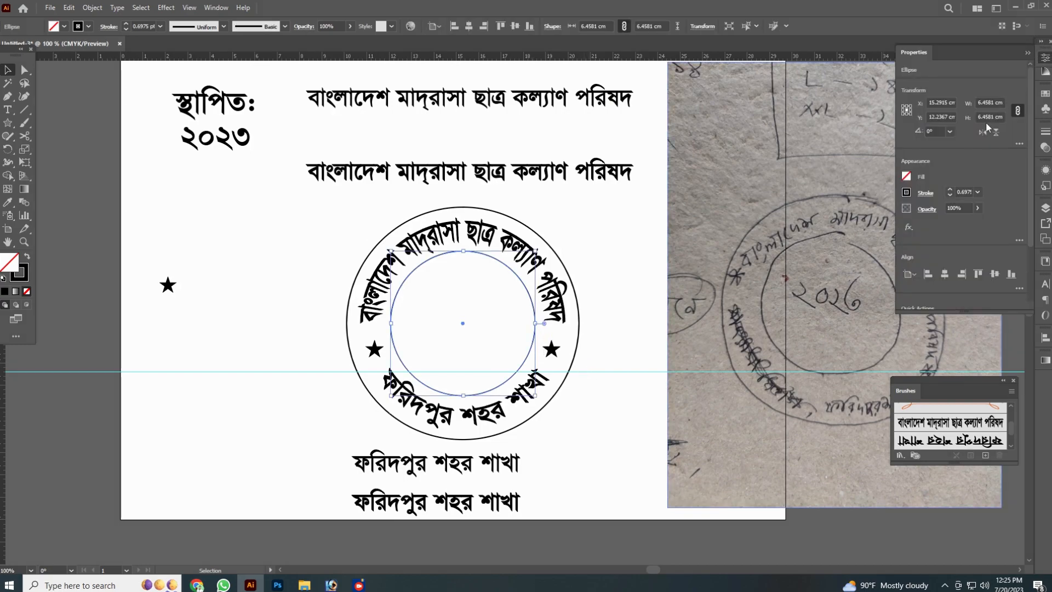
click(906, 193)
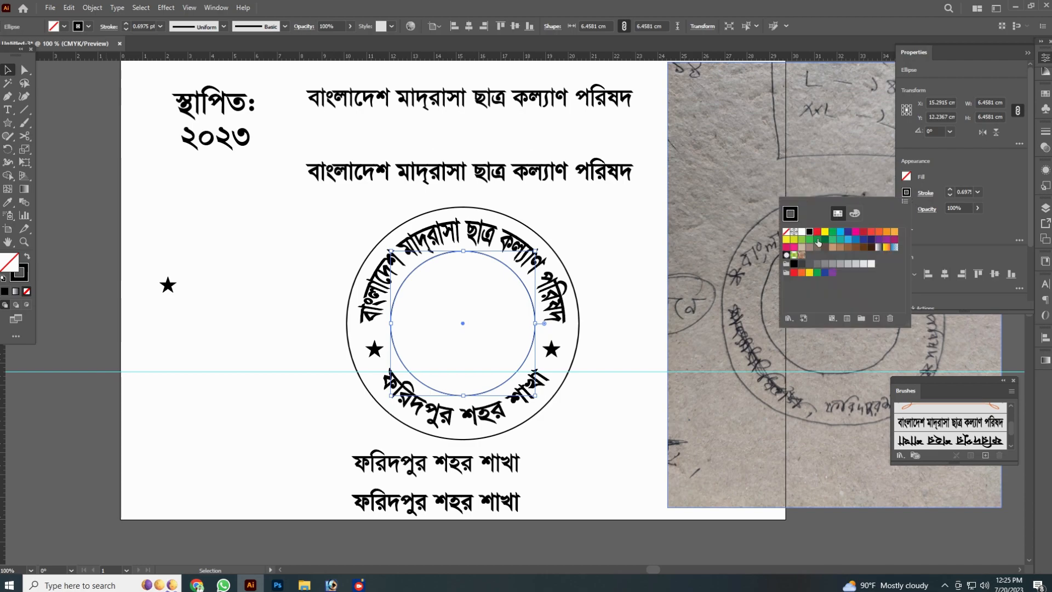
click(818, 240)
click(962, 166)
click(949, 190)
click(949, 189)
click(949, 190)
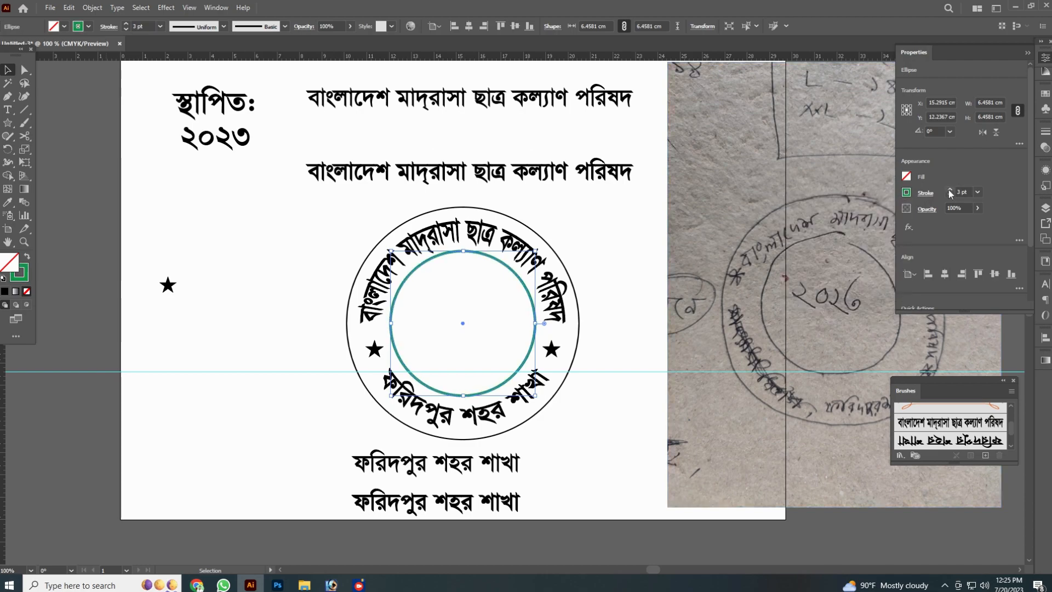
click(949, 189)
- Give the outer circle of the seal a dark blue stroke with a weight of 6 pt
click(593, 368)
click(576, 345)
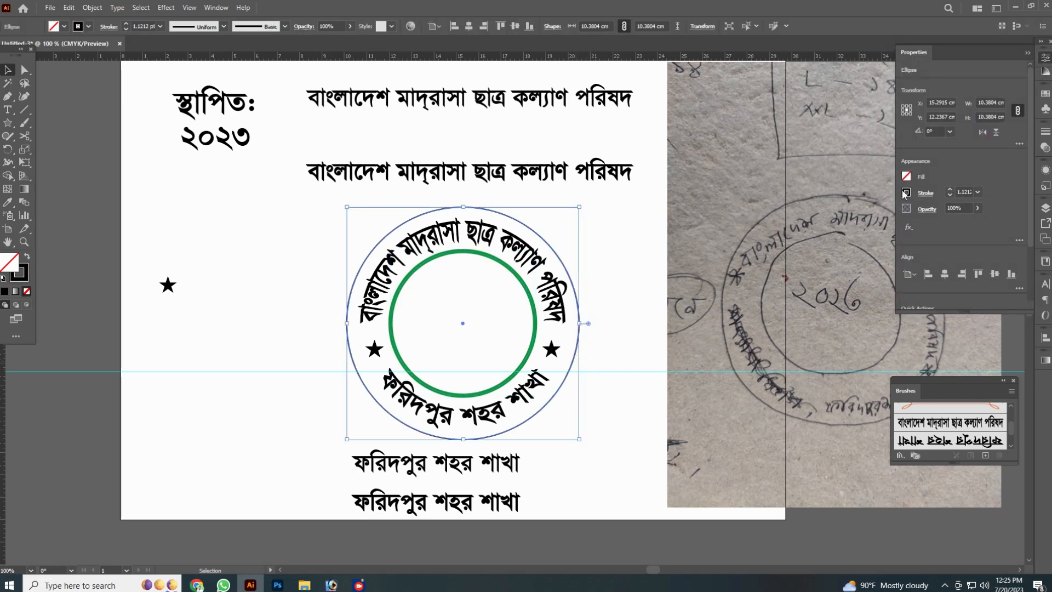
click(906, 192)
click(848, 237)
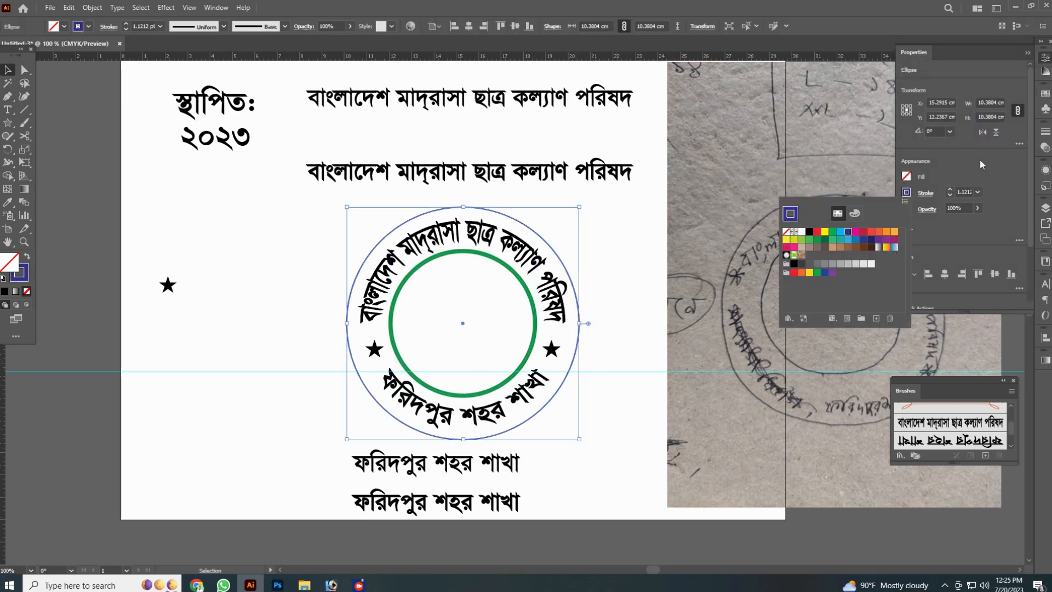
click(950, 189)
click(949, 190)
click(950, 189)
click(950, 189)
click(950, 189)
click(631, 382)
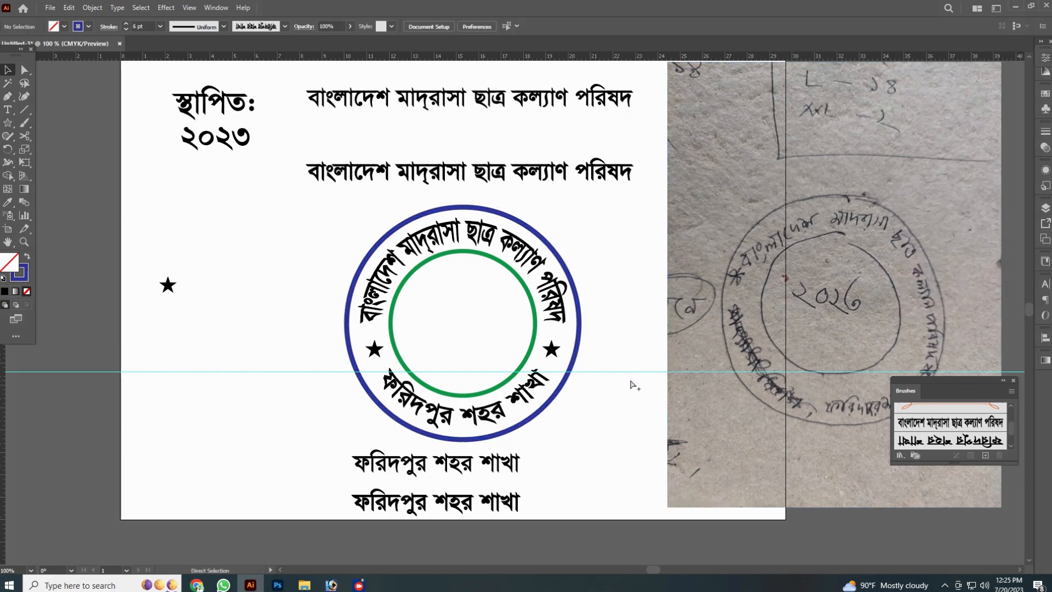
- Move the two straight "ফরিদপুর শহর শাখা" texts further down, away from the seal
mouse_move(653, 454)
mouse_down()
mouse_move(679, 410)
mouse_move(532, 404)
mouse_move(527, 455)
mouse_up()
click(568, 412)
drag(581, 382, 573, 423)
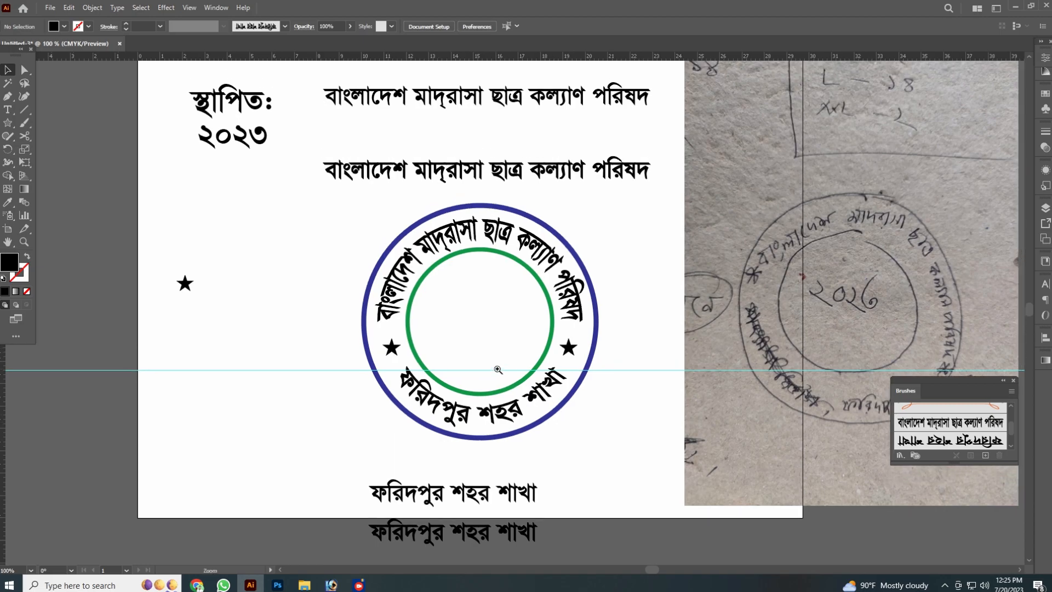
- Fill both stars between the seal's circles with red
drag(497, 369, 553, 390)
click(593, 342)
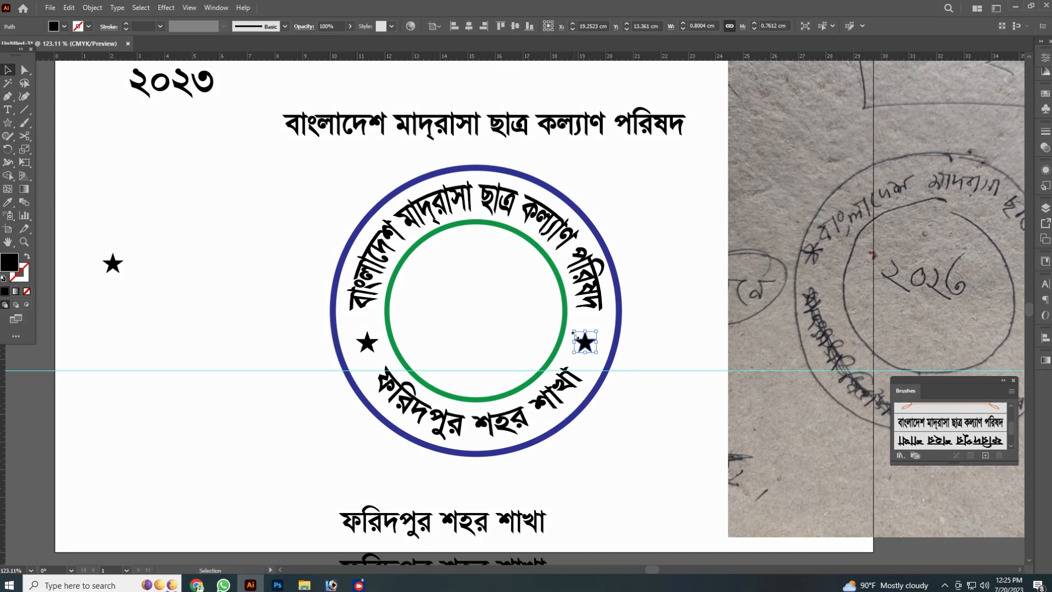
shift+click(368, 342)
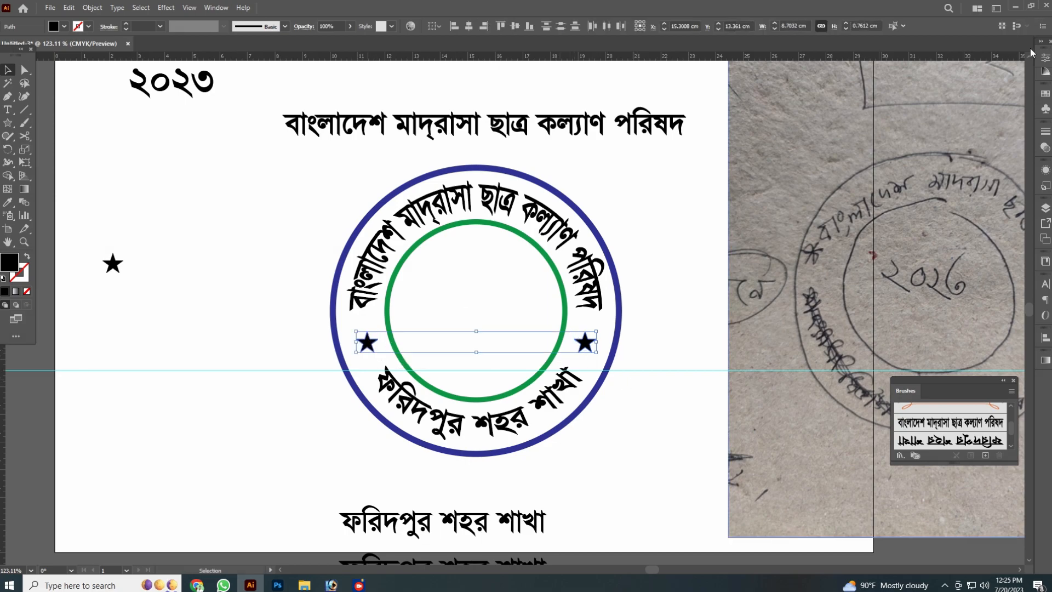
click(1045, 58)
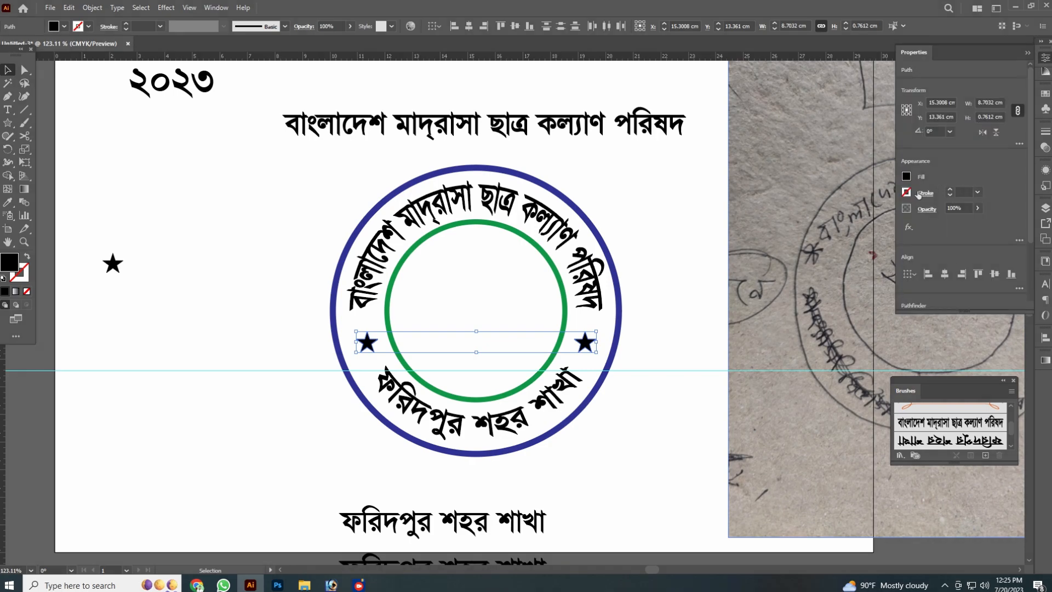
click(906, 176)
click(817, 217)
click(638, 420)
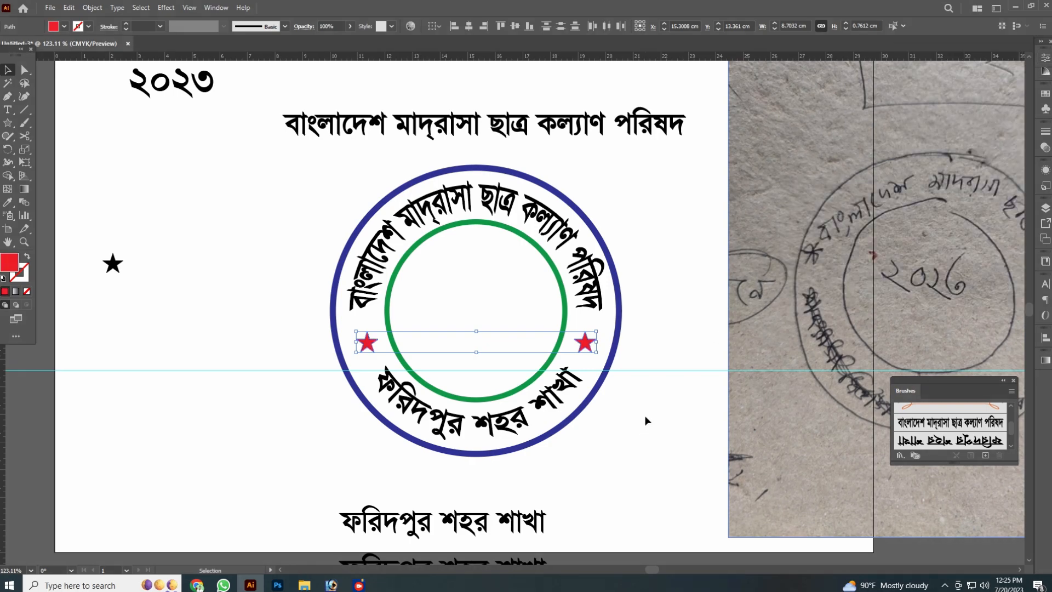
- Duplicate the whole seal to the left of the original and delete the stray black star inside the copy
click(594, 267)
click(630, 418)
scroll(630, 418, down, 2)
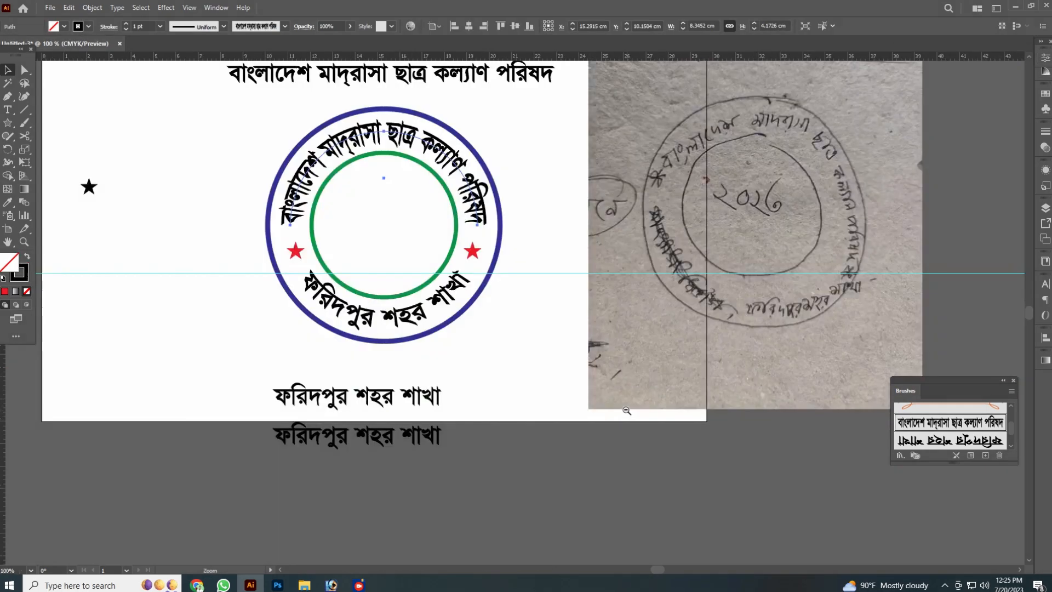
drag(612, 353, 450, 233)
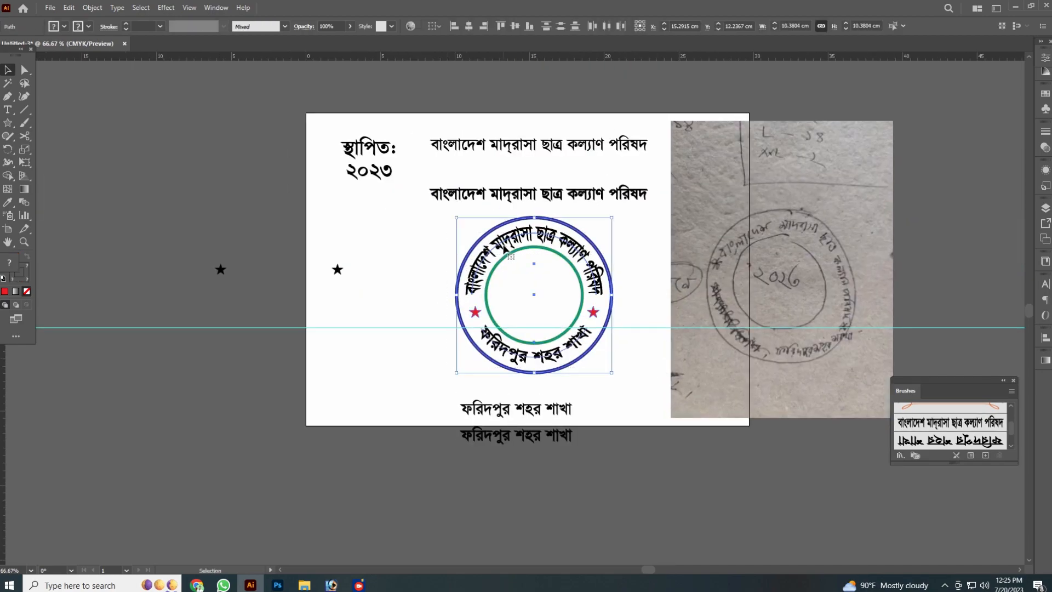
drag(502, 255, 321, 256)
click(337, 269)
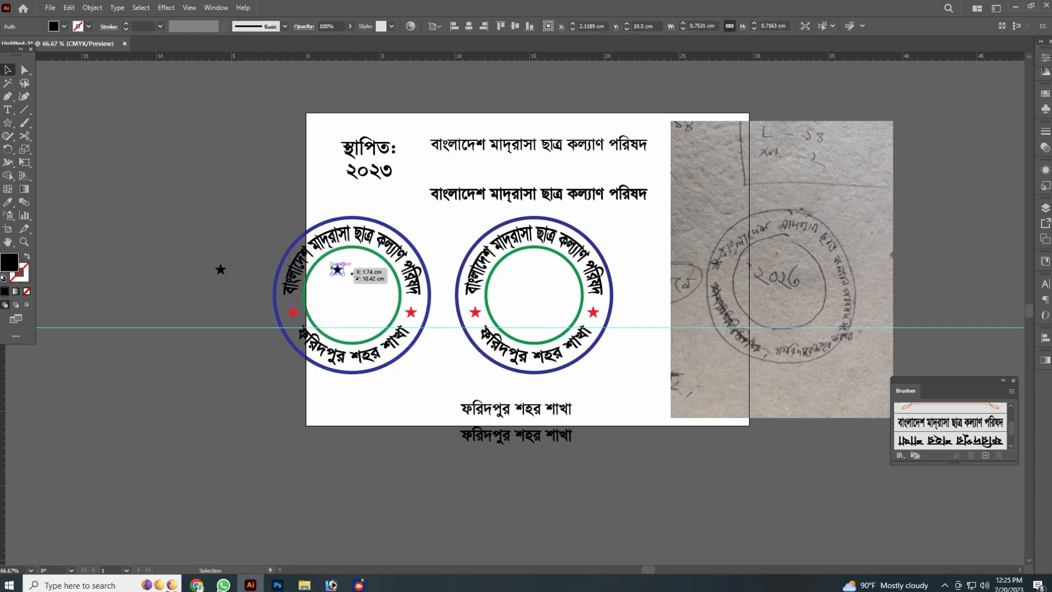
click(496, 229)
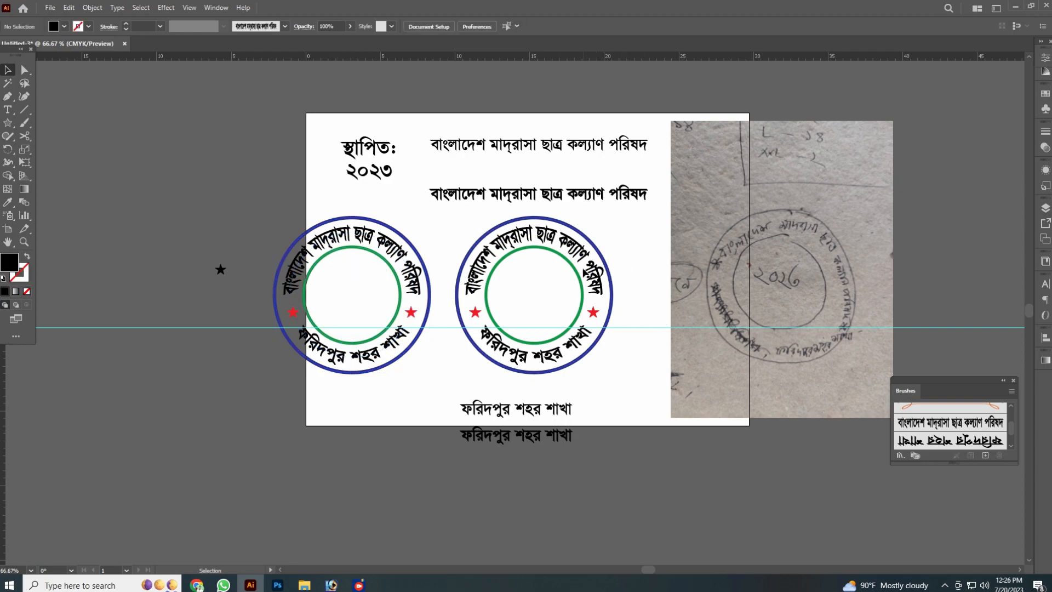
- Place the "স্থাপিত: ২০২৩" text inside the inner circle of both seals
drag(368, 156, 532, 290)
click(649, 392)
scroll(549, 286, up, 5)
click(575, 339)
drag(743, 273, 568, 248)
- Expand the appearance of both curved brush texts in the original seal
click(92, 8)
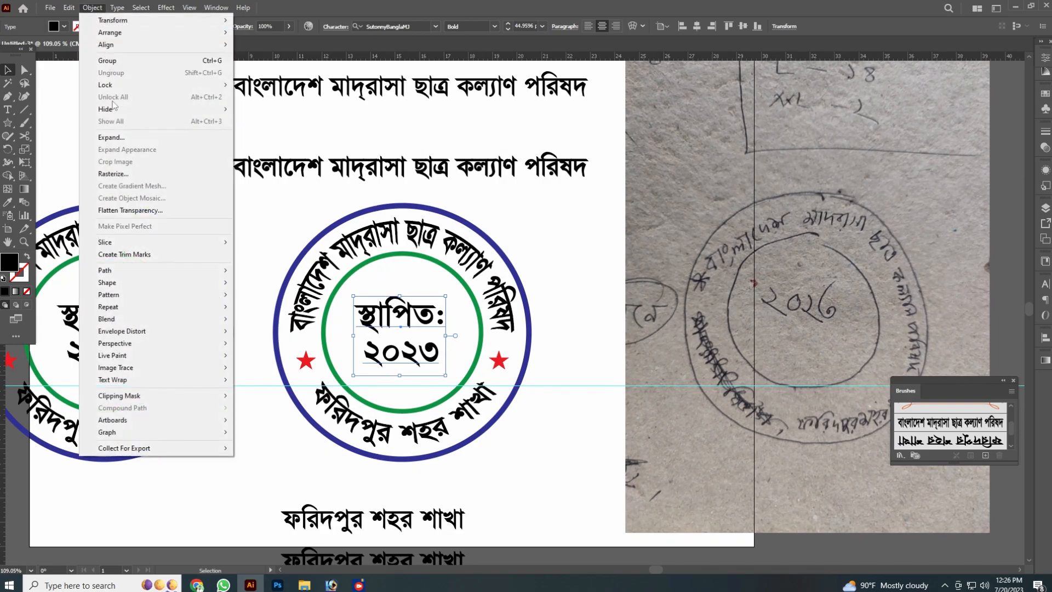
click(506, 181)
click(476, 257)
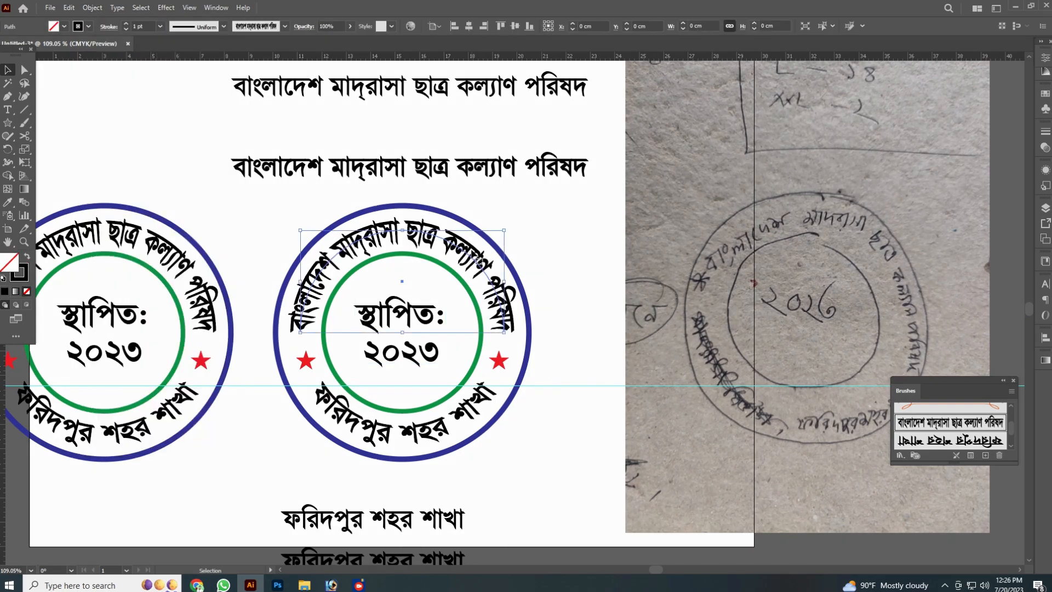
click(92, 8)
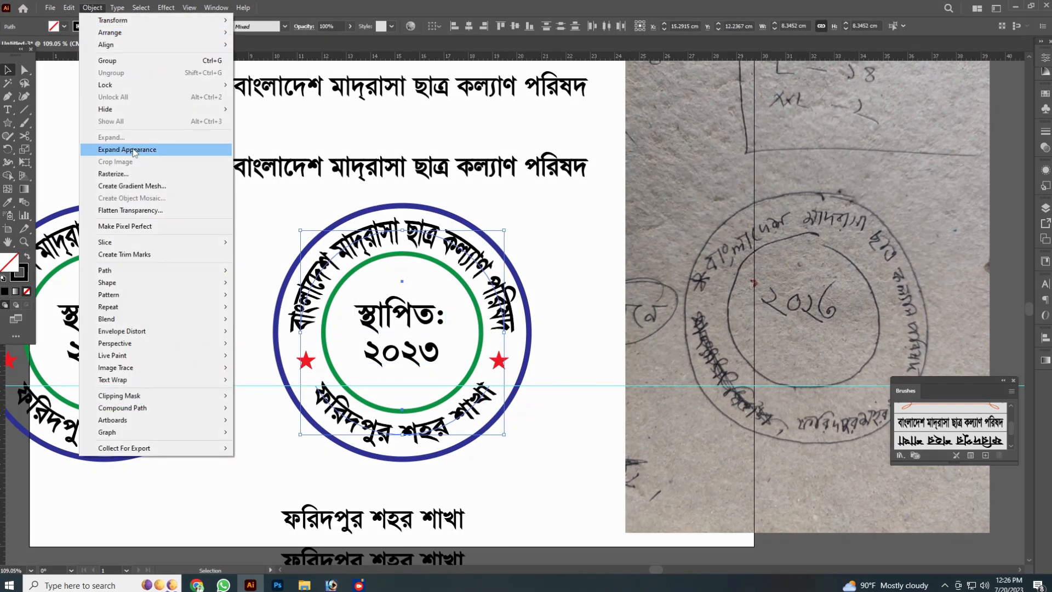
click(109, 151)
click(597, 329)
drag(516, 348, 586, 332)
- Fill the upper curved text "বাংলাদেশ মাদ্রাসা ছাত্র কল্যাণ পরিষদ" in the original seal with red
click(575, 306)
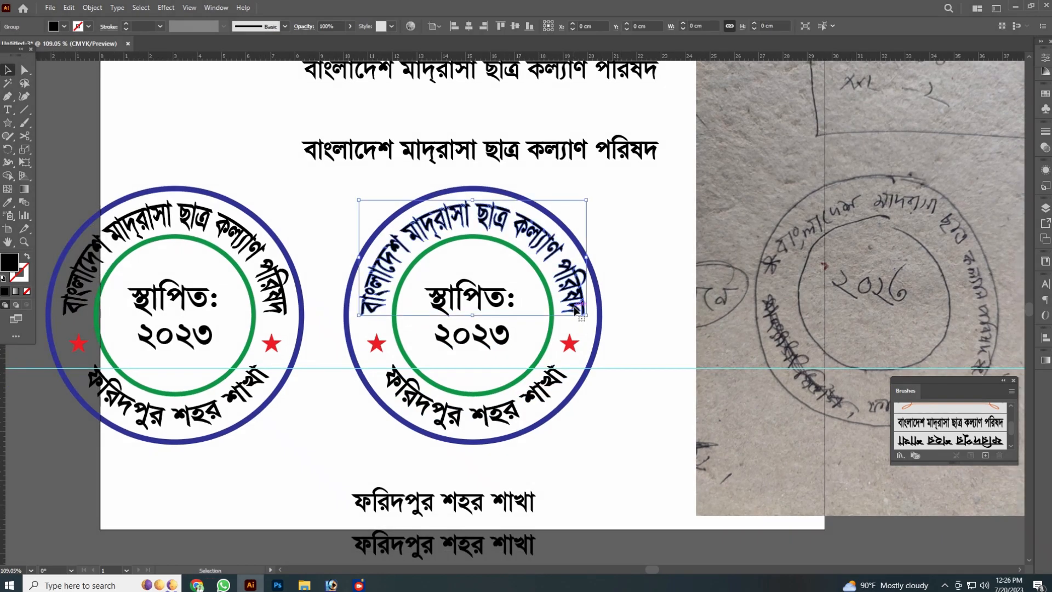
click(1045, 57)
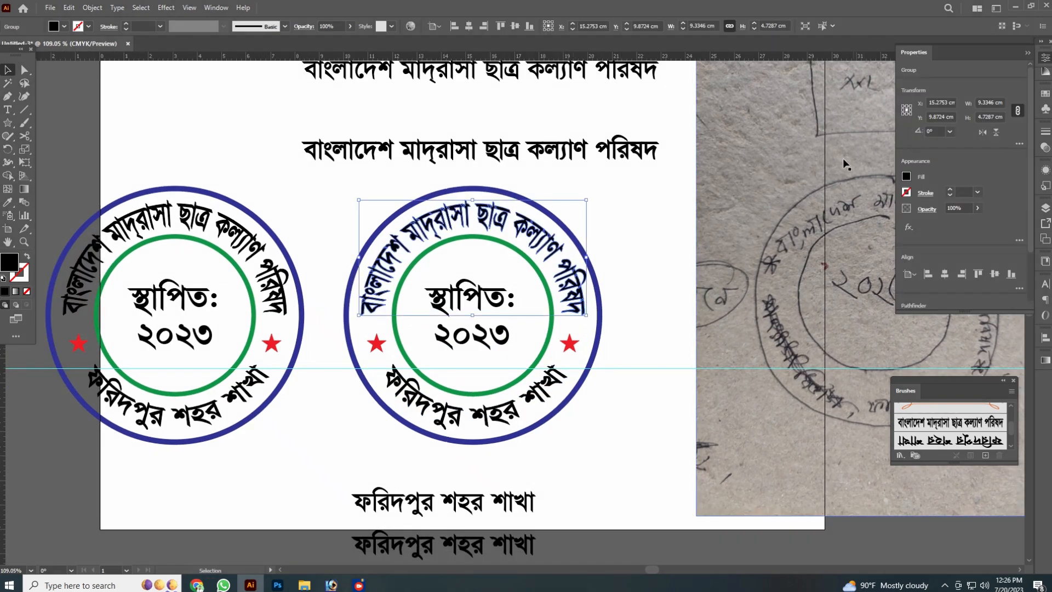
click(905, 177)
click(819, 220)
key(Escape)
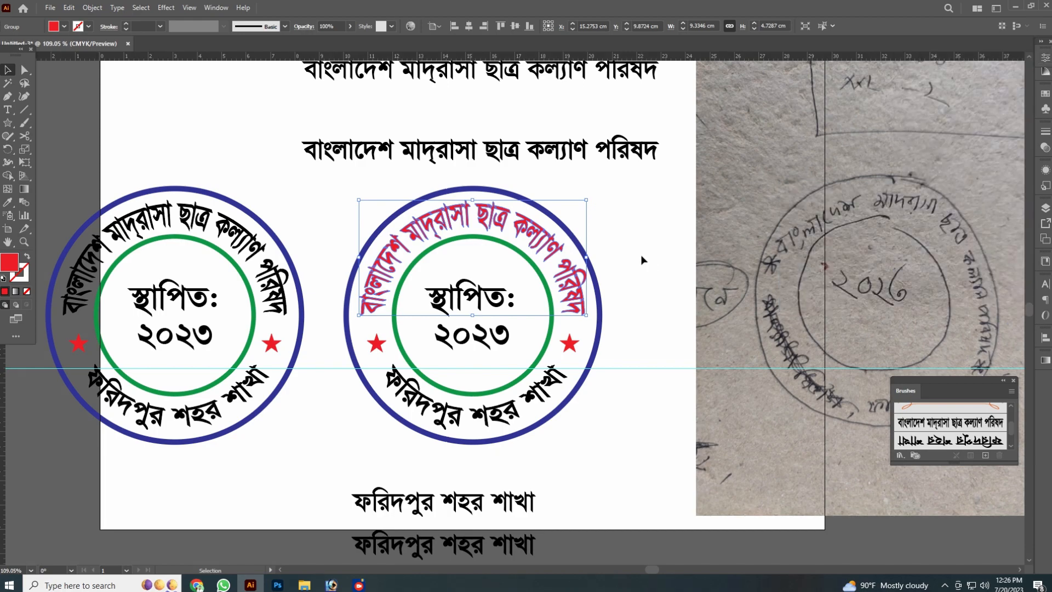
click(629, 257)
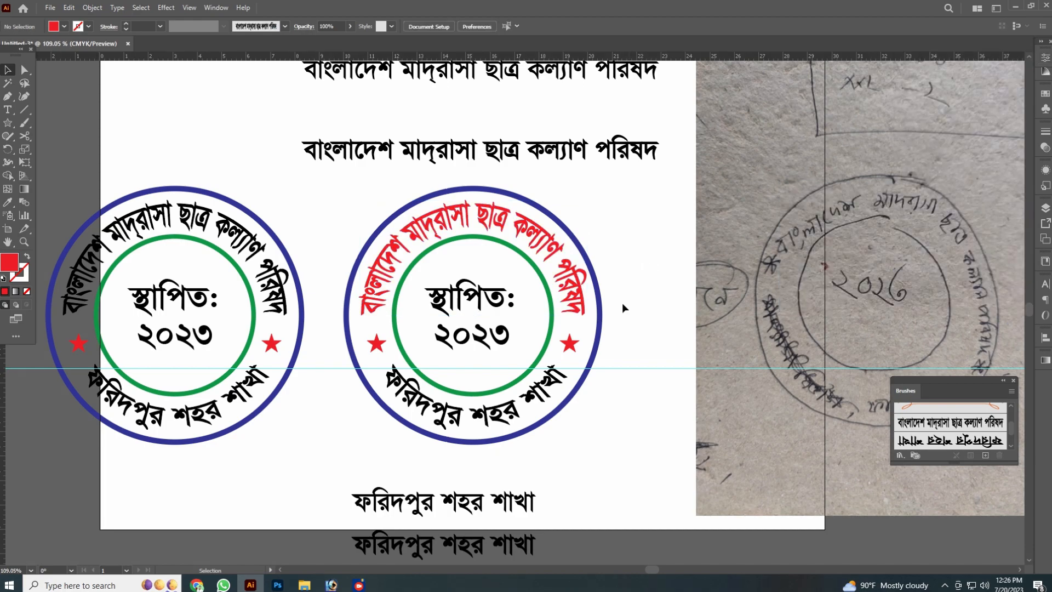
- Fill the lower curved text "ফরিদপুর শহর শাখা" in the original seal with green
click(557, 375)
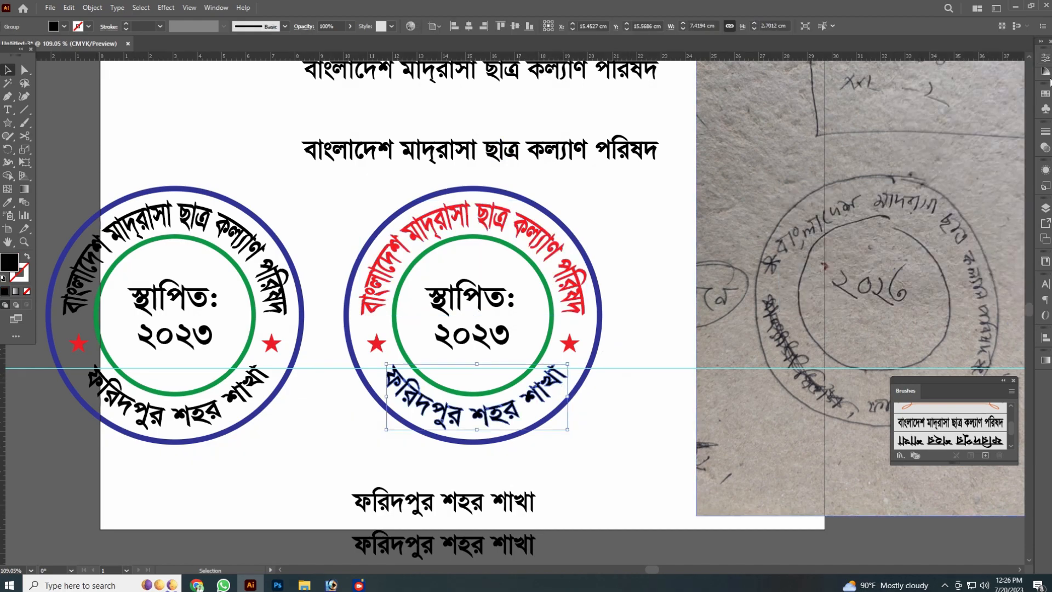
click(1045, 57)
click(906, 177)
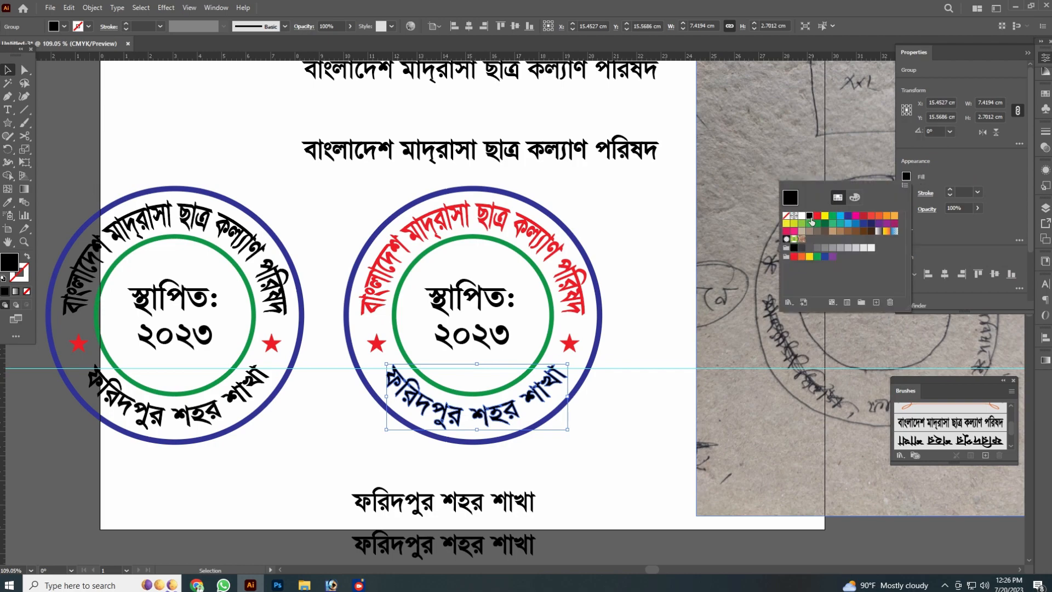
click(848, 217)
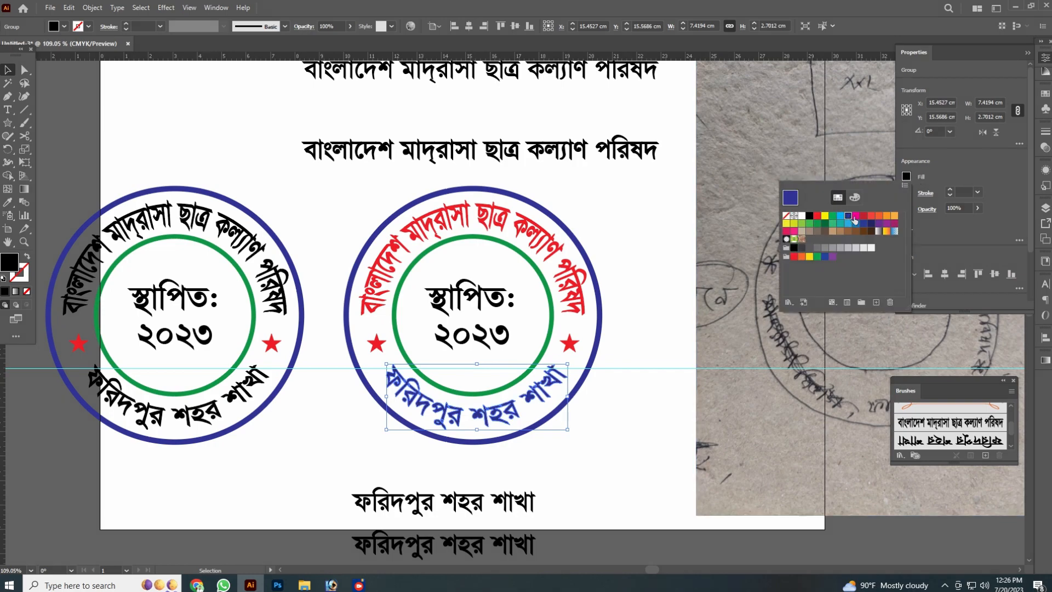
click(819, 223)
click(626, 443)
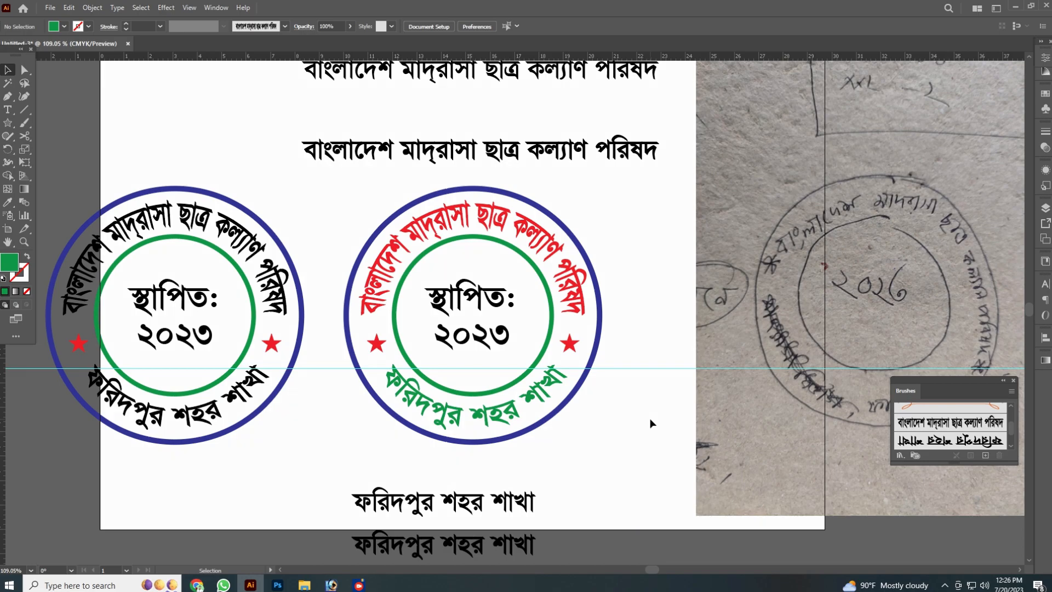
- Nudge the "স্থাপিত: ২০২৩" text in the original seal slightly downward
click(489, 345)
drag(472, 308, 472, 314)
click(589, 439)
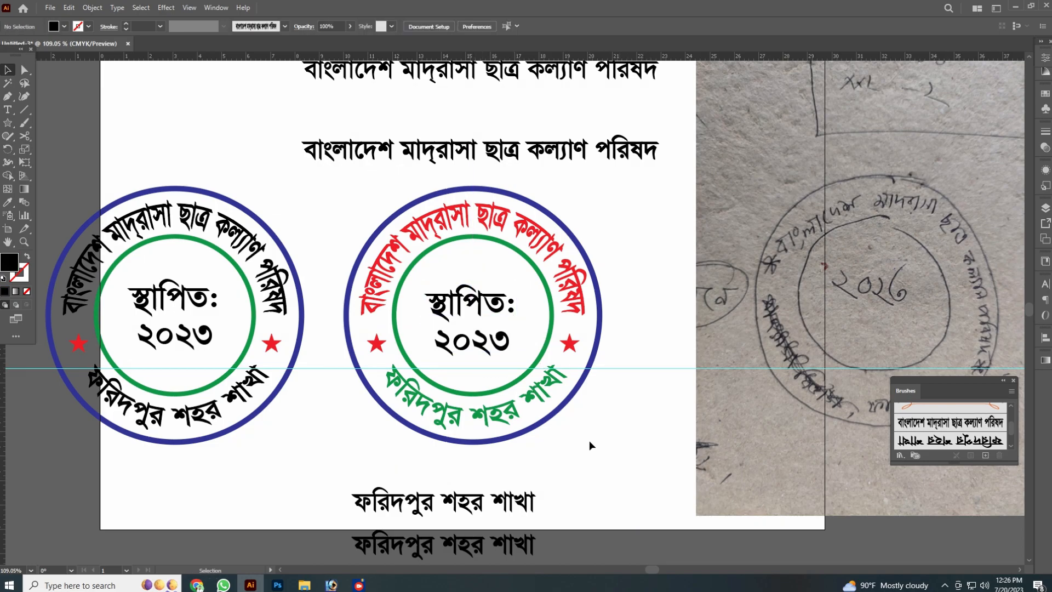
- Reduce the font size and line spacing of the original seal's "স্থাপিত: ২০২৩" text and move it to the lower part of the inner circle
click(486, 345)
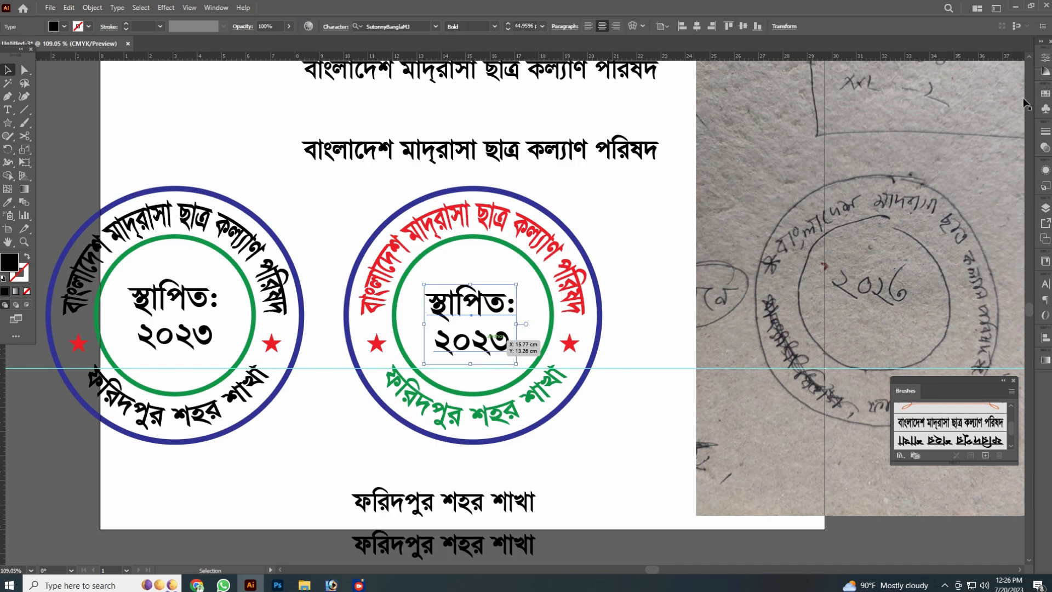
click(1045, 58)
click(918, 304)
click(918, 304)
click(918, 304)
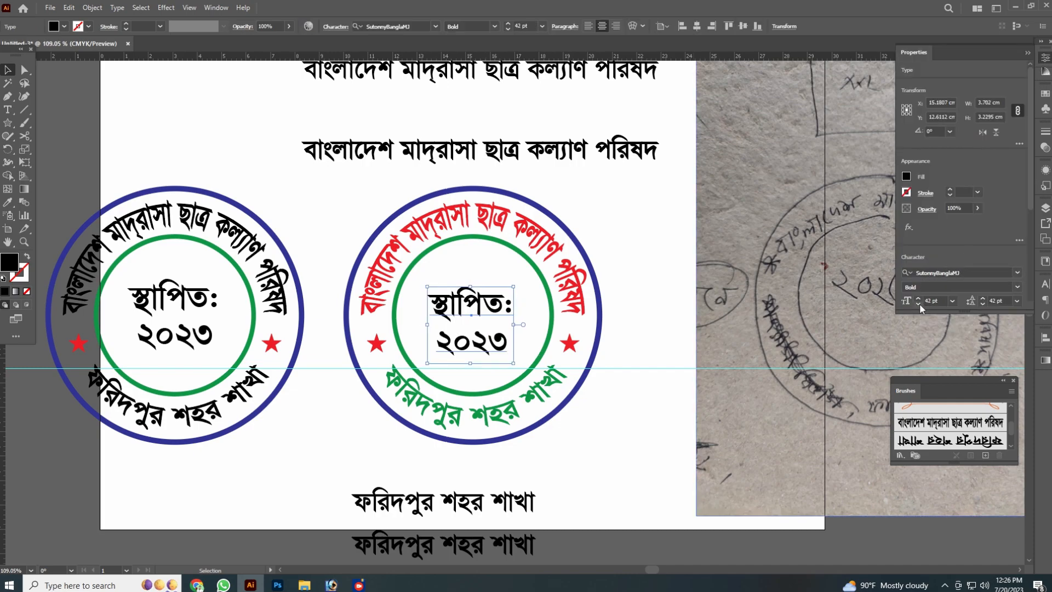
click(918, 304)
click(984, 304)
click(984, 303)
click(984, 303)
click(573, 409)
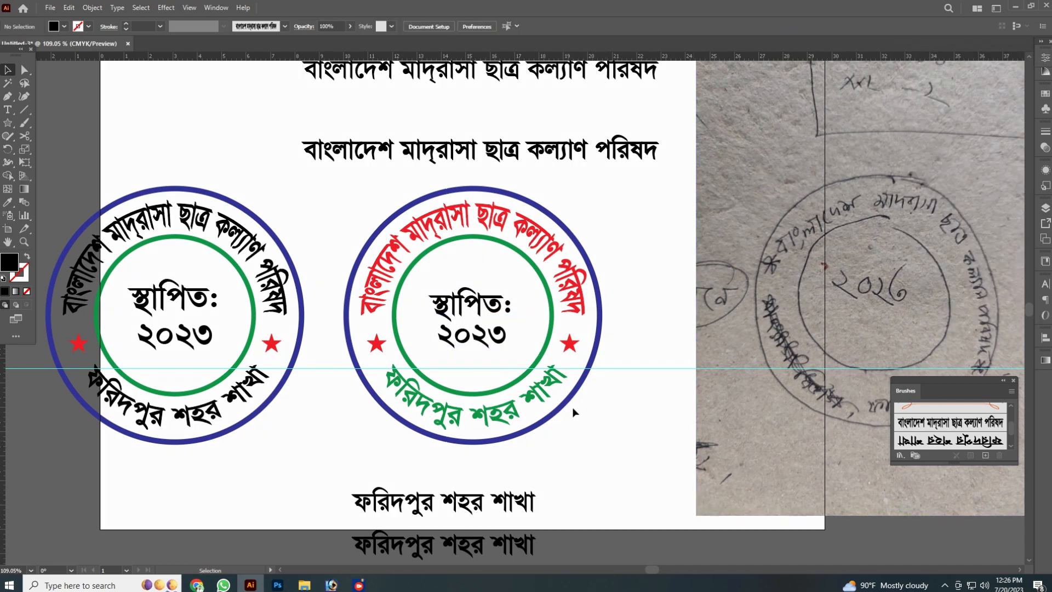
drag(496, 309, 482, 335)
click(650, 423)
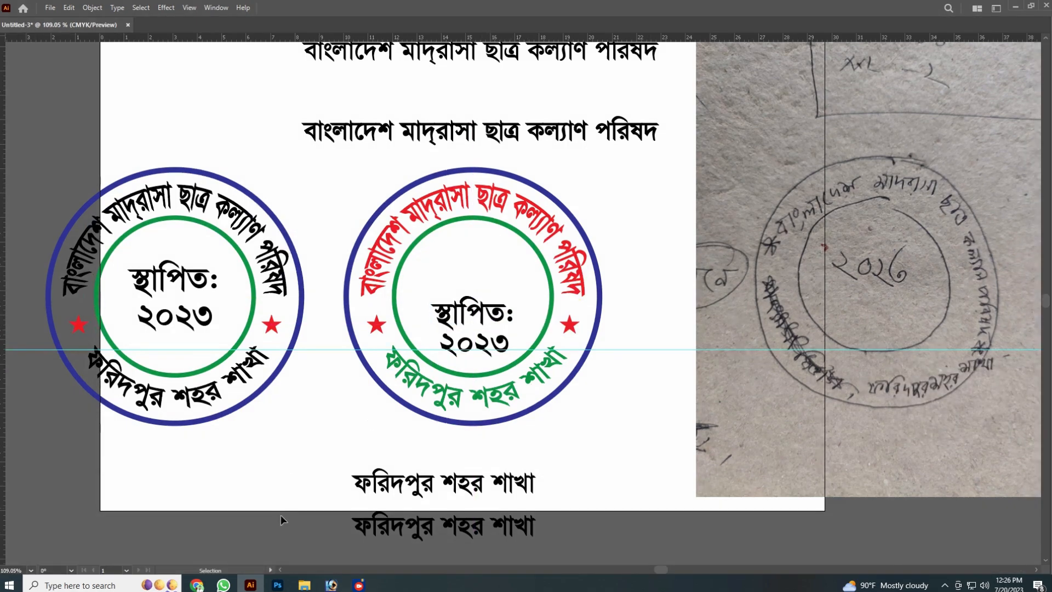
- Switch to Chrome and search Google Images for "islamic book design"
click(195, 585)
drag(250, 70, 5, 76)
text(û„)
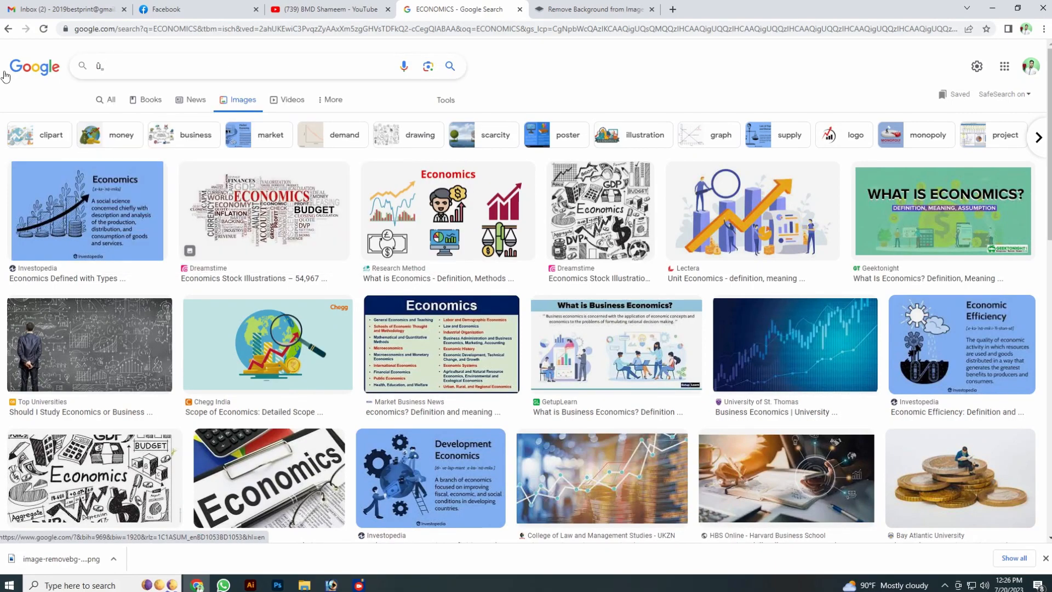
key(BackSpace)
key(BackSpace)
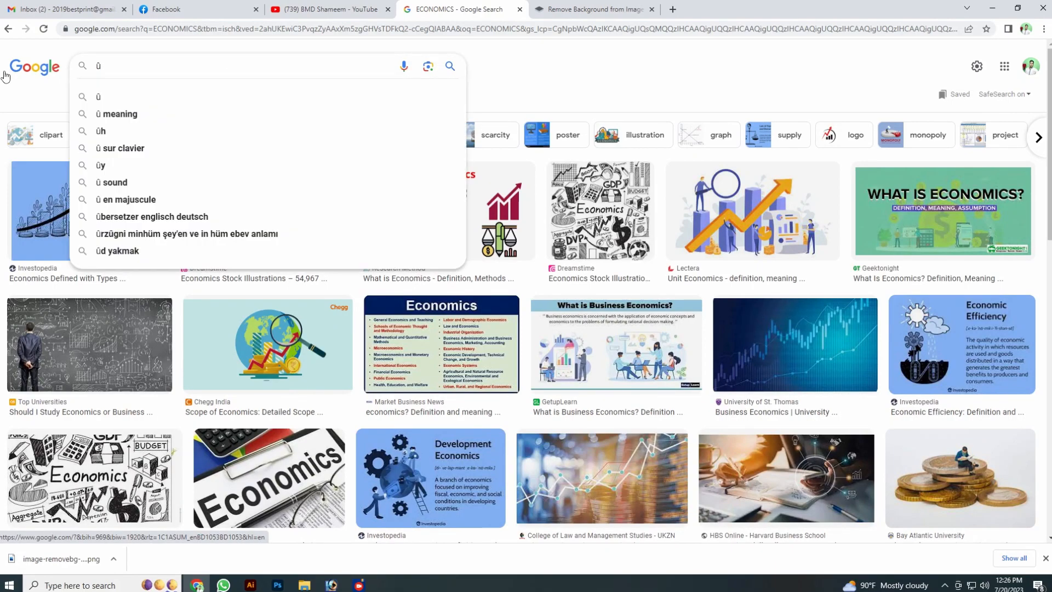
text(islamic)
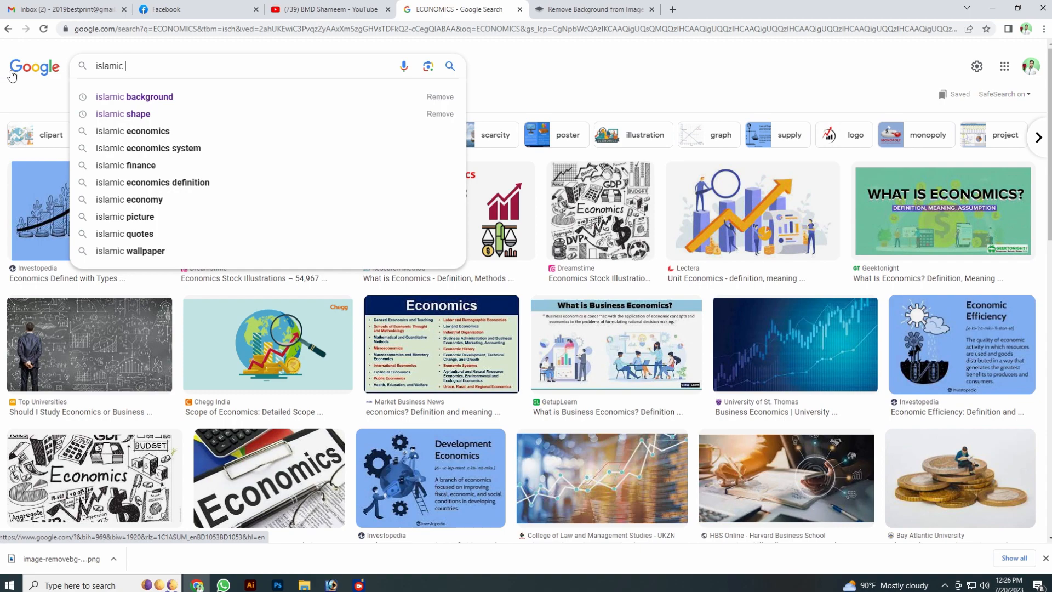
key(ctrl+a)
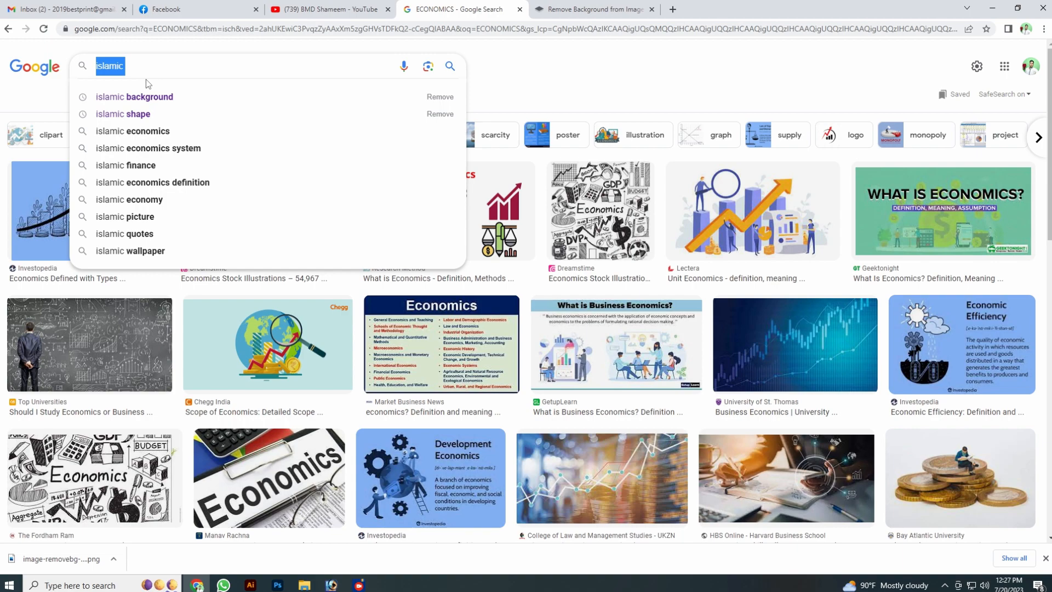
key(End)
text(book design)
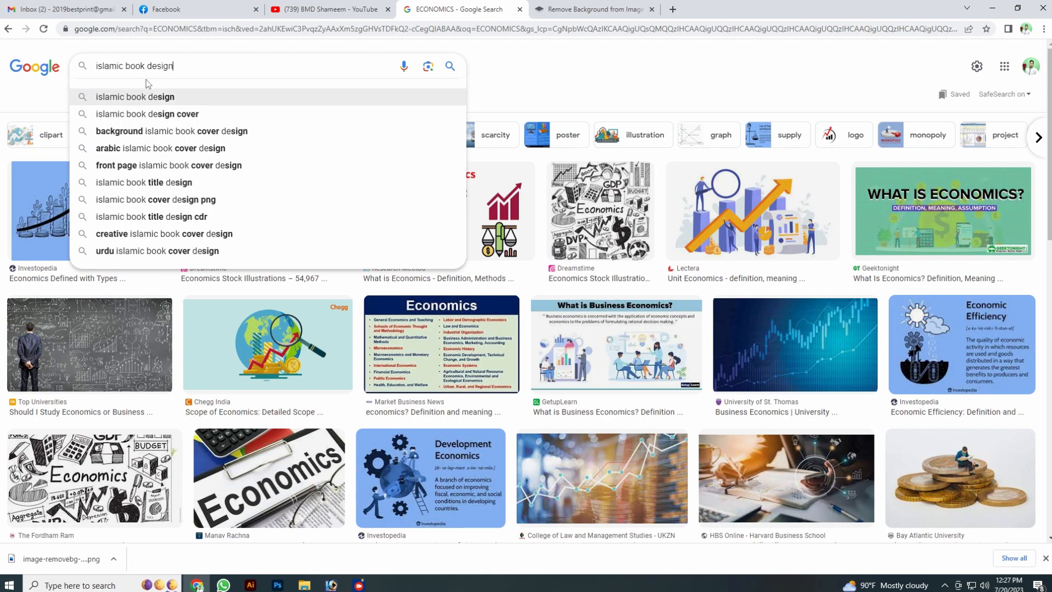
key(Return)
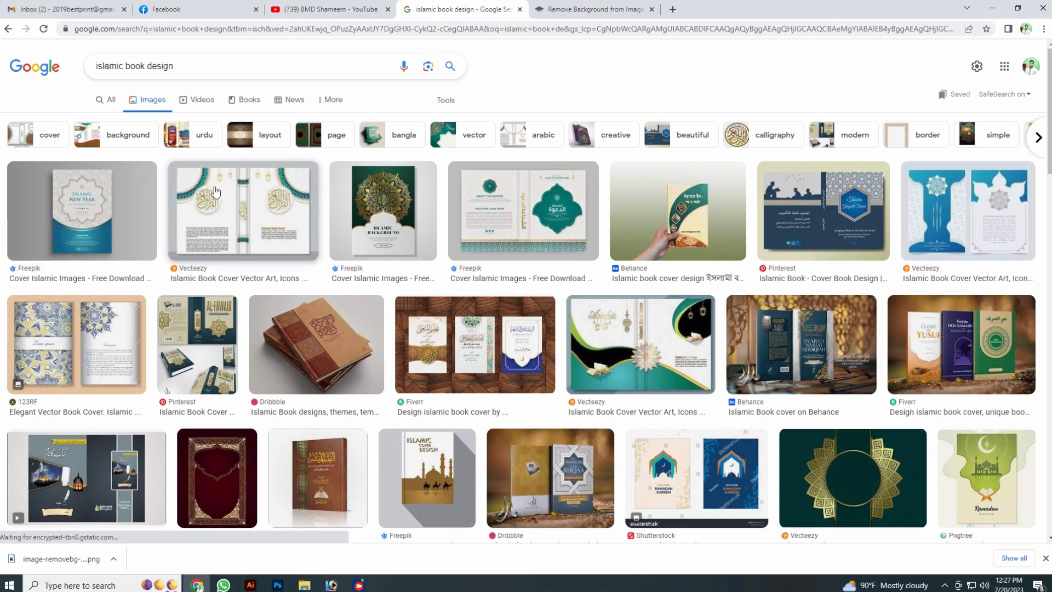
- Open the Pngtree Islamic book image from the results, and from its related content the gold VectorStock Al Quran logo
scroll(467, 279, down, 4)
scroll(467, 280, down, 8)
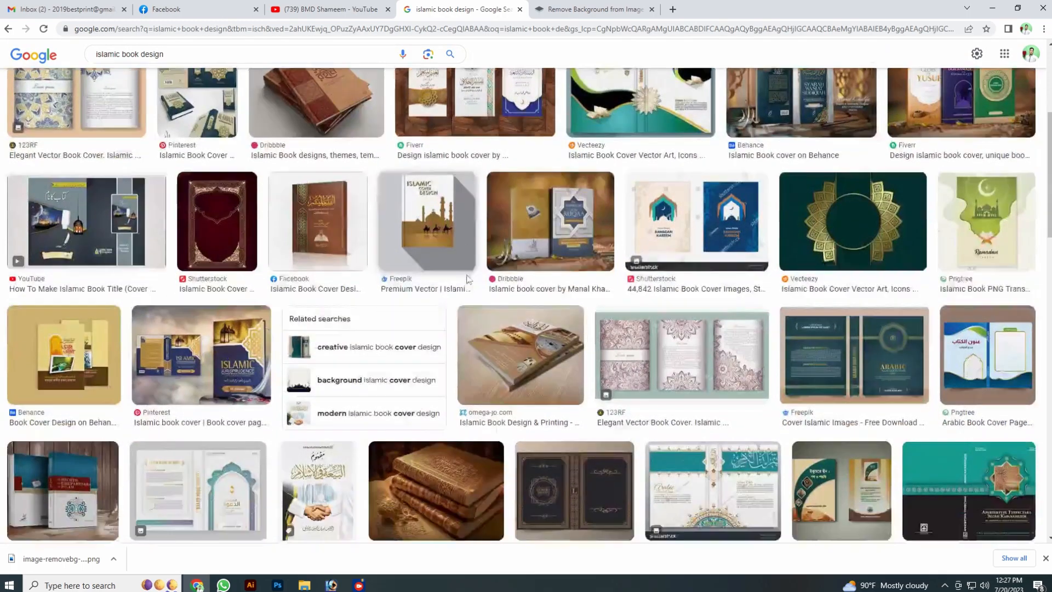
scroll(468, 280, down, 7)
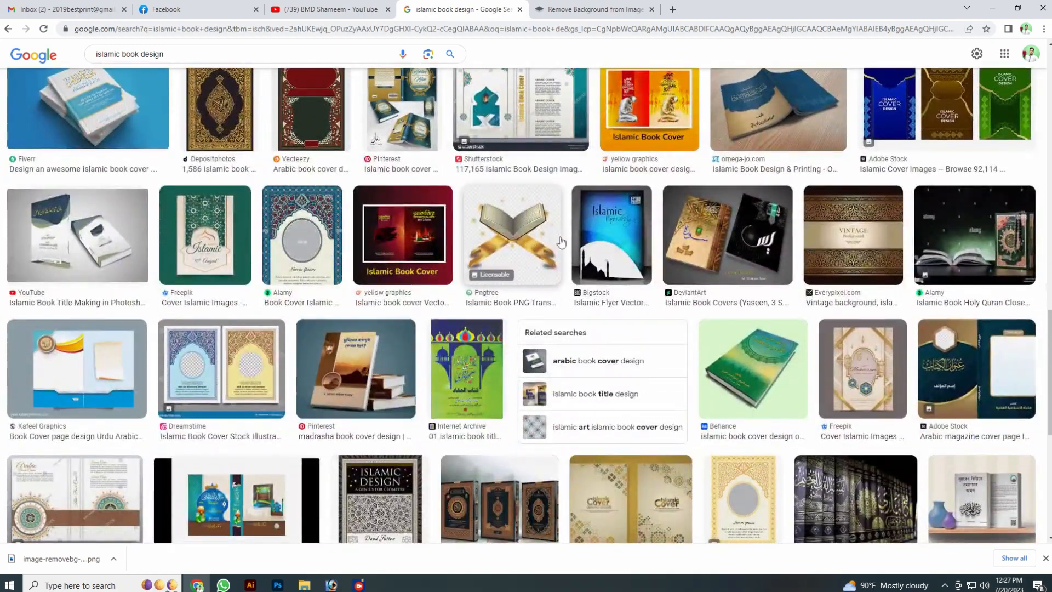
click(468, 275)
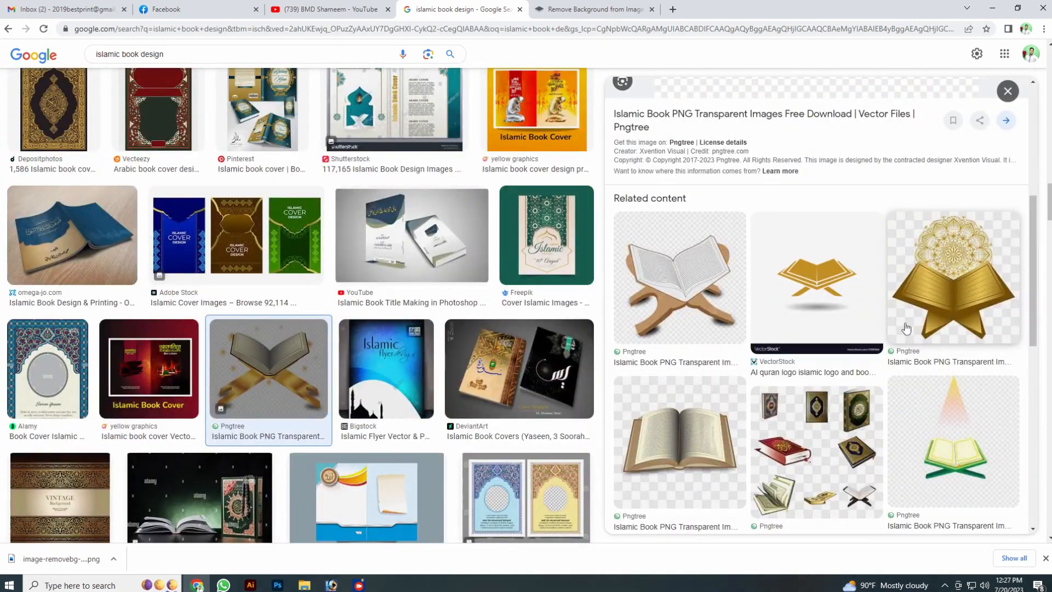
click(811, 274)
- Open the related teal-and-orange Al Quran book logo from VectorStock and copy its image
scroll(830, 308, down, 4)
scroll(831, 310, down, 2)
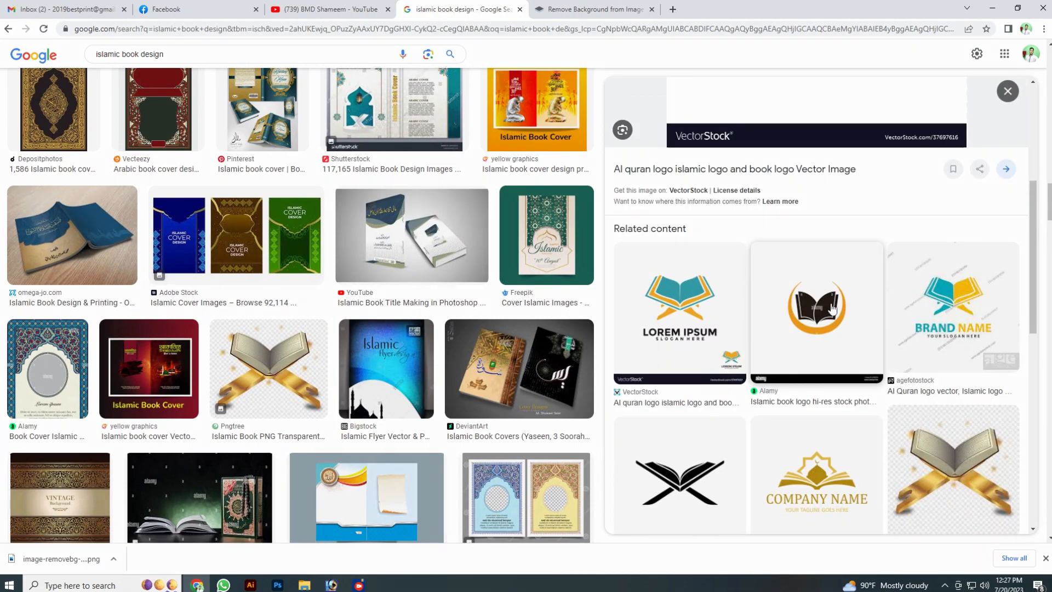
scroll(831, 310, down, 4)
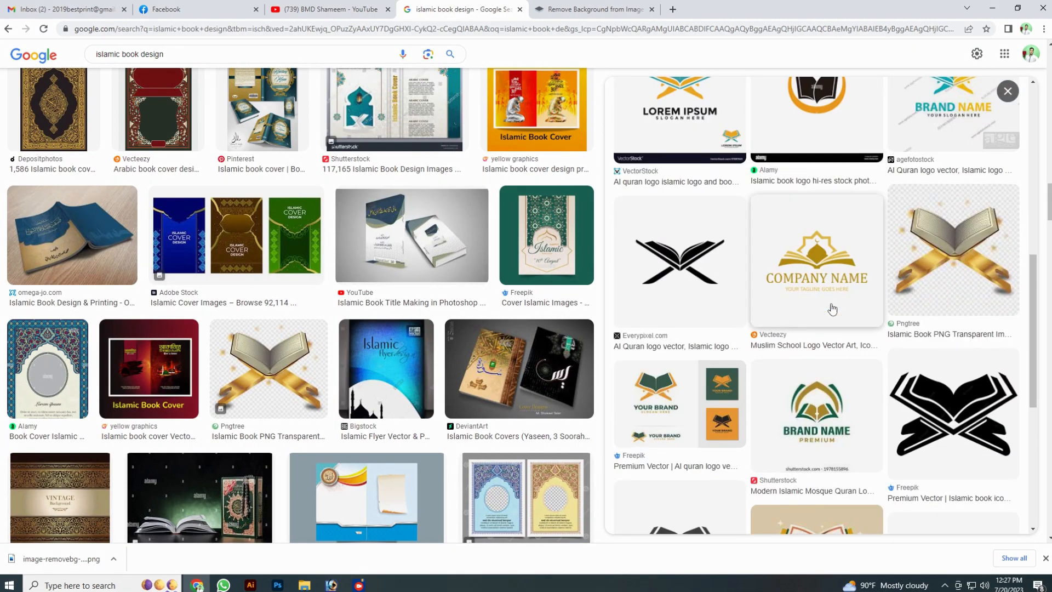
scroll(831, 310, up, 10)
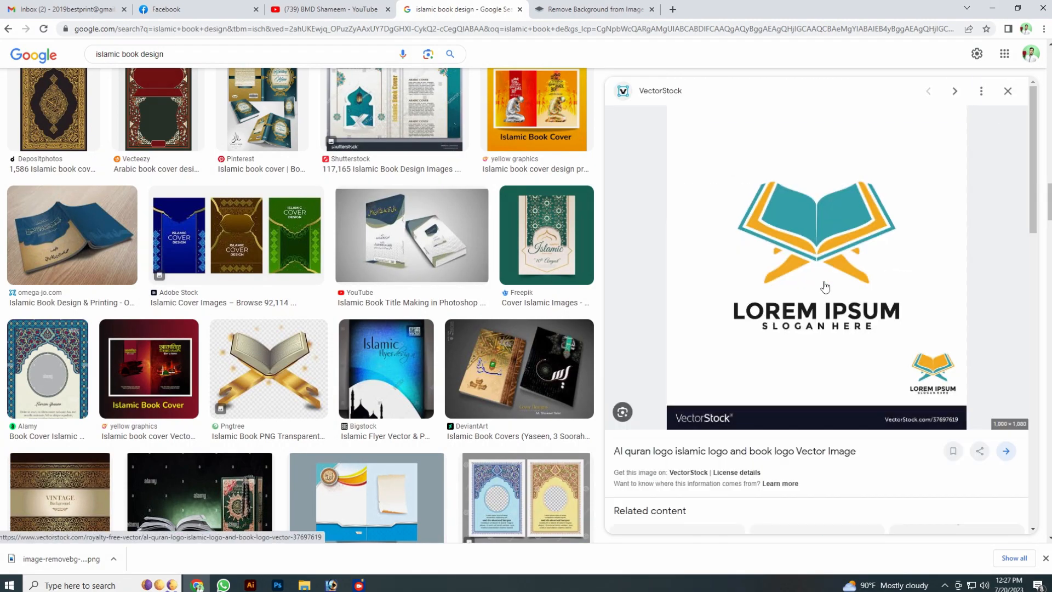
right_click(799, 202)
click(830, 330)
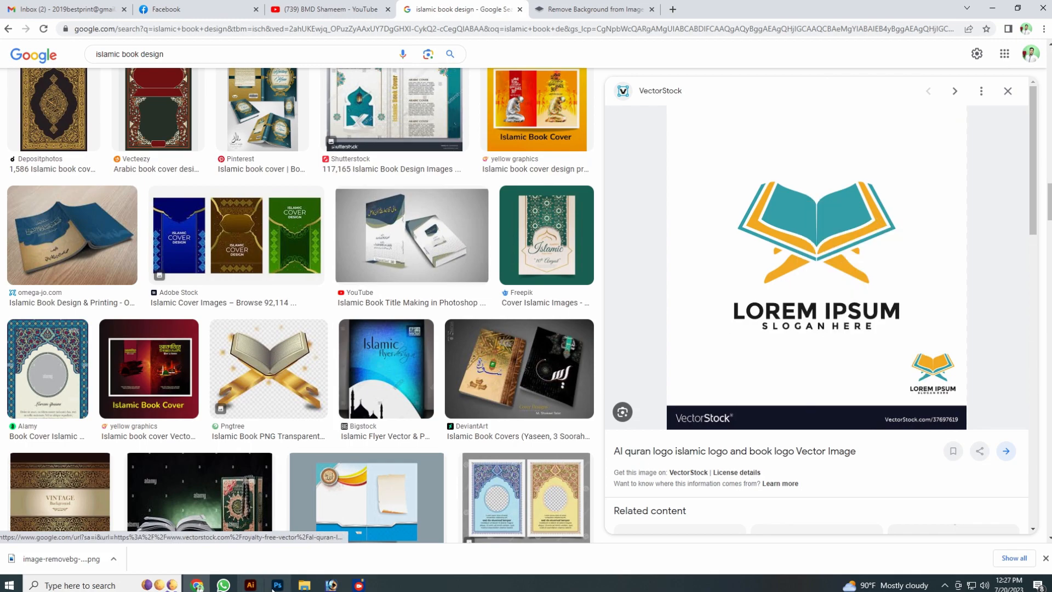
- Switch to Illustrator and paste the copied book logo into the seal document
click(250, 584)
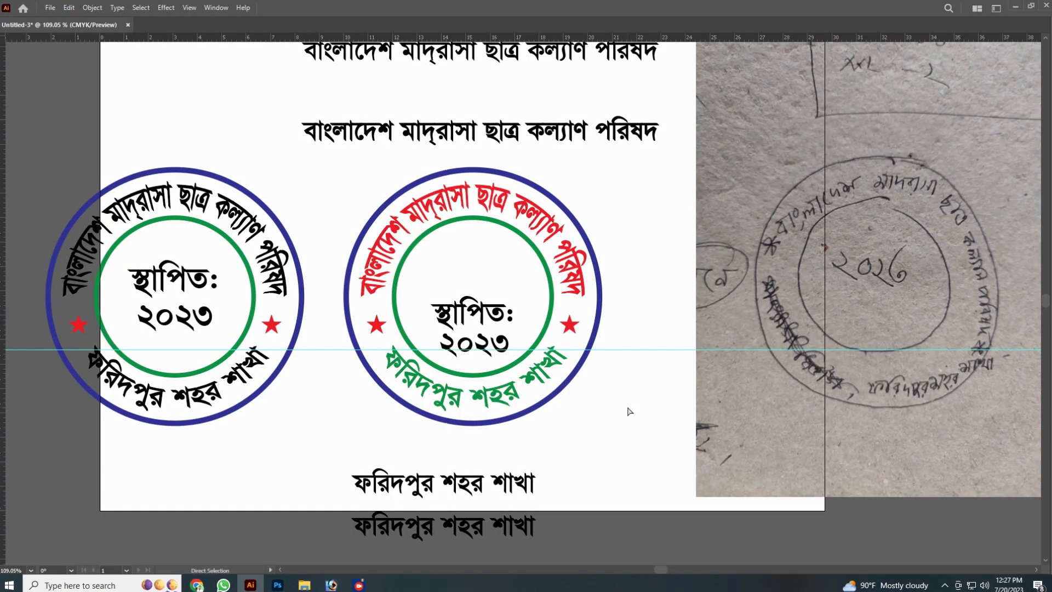
key(ctrl+v)
key(Tab)
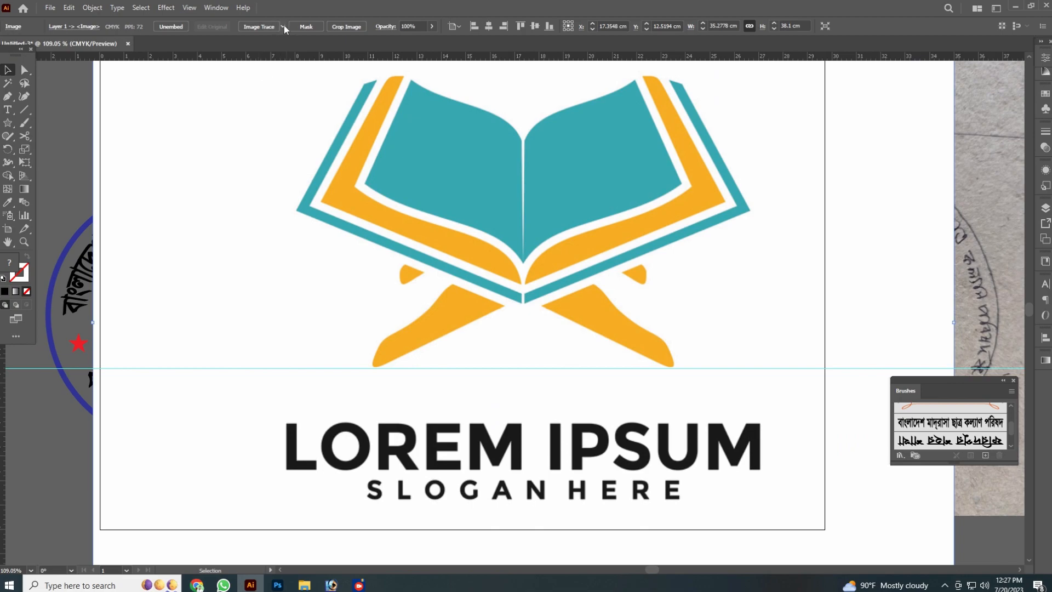
- Image Trace the pasted book logo with the 6 Colors preset and expand the result
click(282, 26)
click(308, 104)
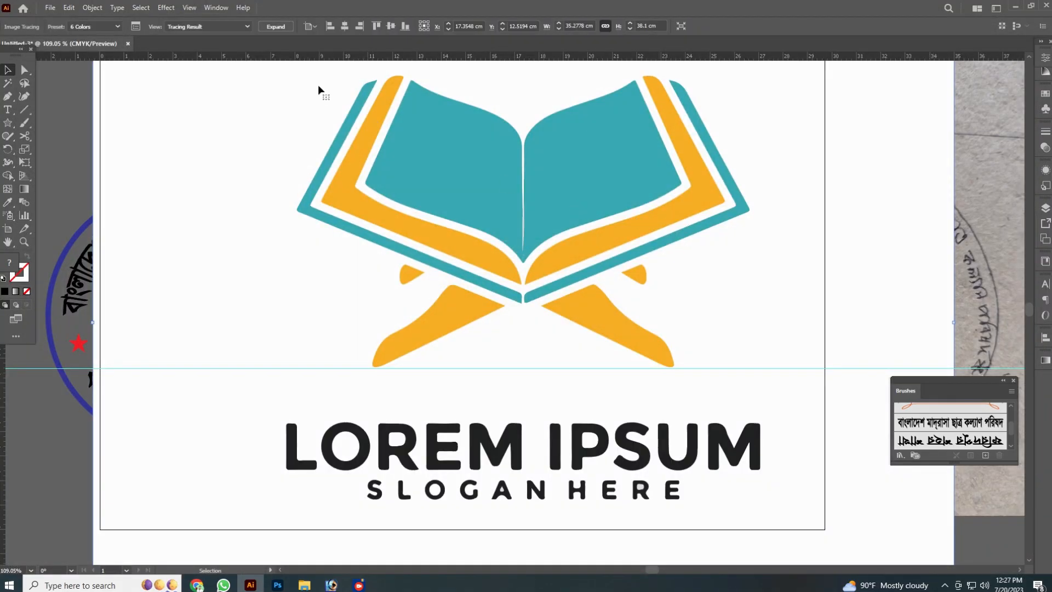
click(275, 26)
- Scale down the traced logo and move it to the empty area below the artboard
mouse_move(954, 322)
mouse_down()
mouse_move(573, 261)
mouse_move(593, 275)
mouse_up()
mouse_move(525, 291)
mouse_down()
mouse_move(638, 270)
mouse_move(645, 151)
mouse_up()
drag(645, 152, 582, 513)
drag(596, 477, 499, 230)
drag(488, 262, 546, 295)
- Ungroup the traced logo and delete its white background and "LOREM IPSUM SLOGAN HERE" text, keeping only the book artwork
right_click(535, 293)
click(573, 385)
drag(659, 429, 416, 361)
key(Delete)
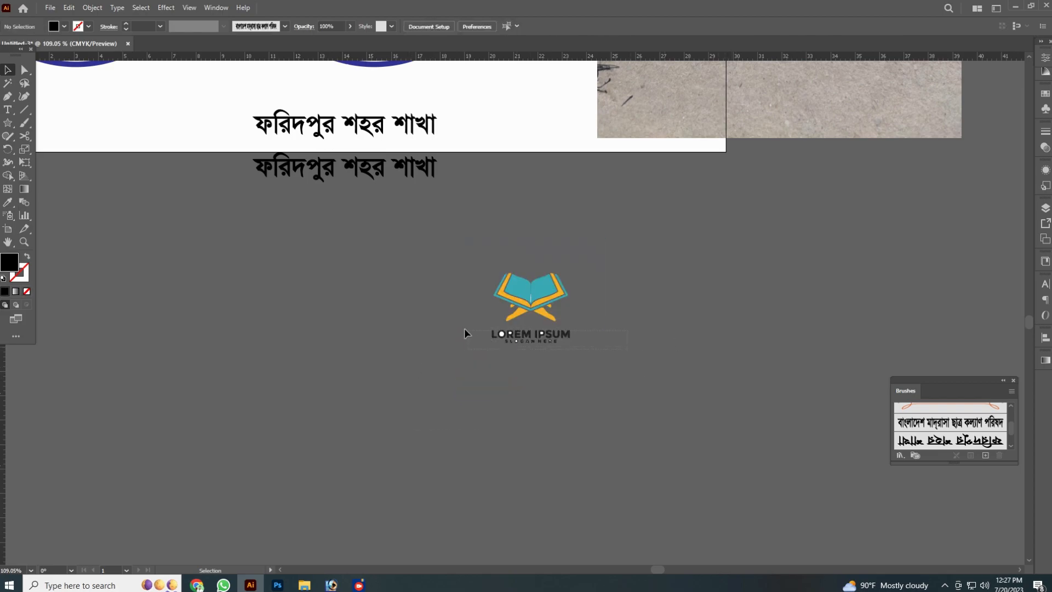
drag(464, 328, 460, 326)
key(Delete)
click(502, 278)
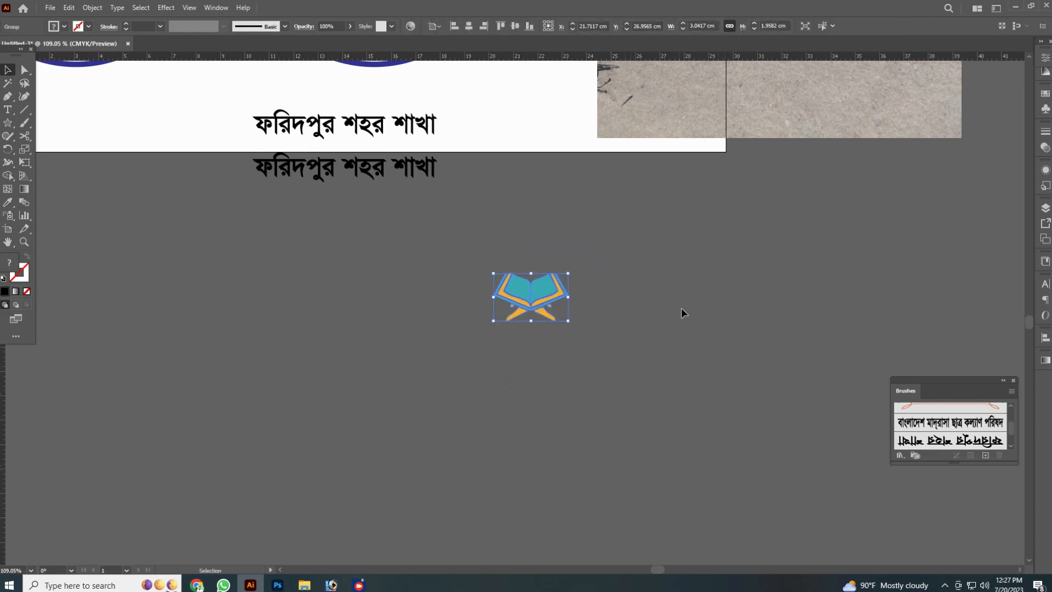
click(681, 310)
- Move the book graphic into the original seal's inner circle, above the "স্থাপিত: ২০২৩" text
drag(582, 363, 629, 526)
drag(584, 448, 451, 86)
drag(463, 150, 573, 269)
scroll(567, 316, up, 2)
- Put "স্থাপিত: ২০২৩" in the original seal on a single line, then shrink and lower it to fit inside the inner circle
click(548, 352)
key(t)
drag(607, 404, 504, 405)
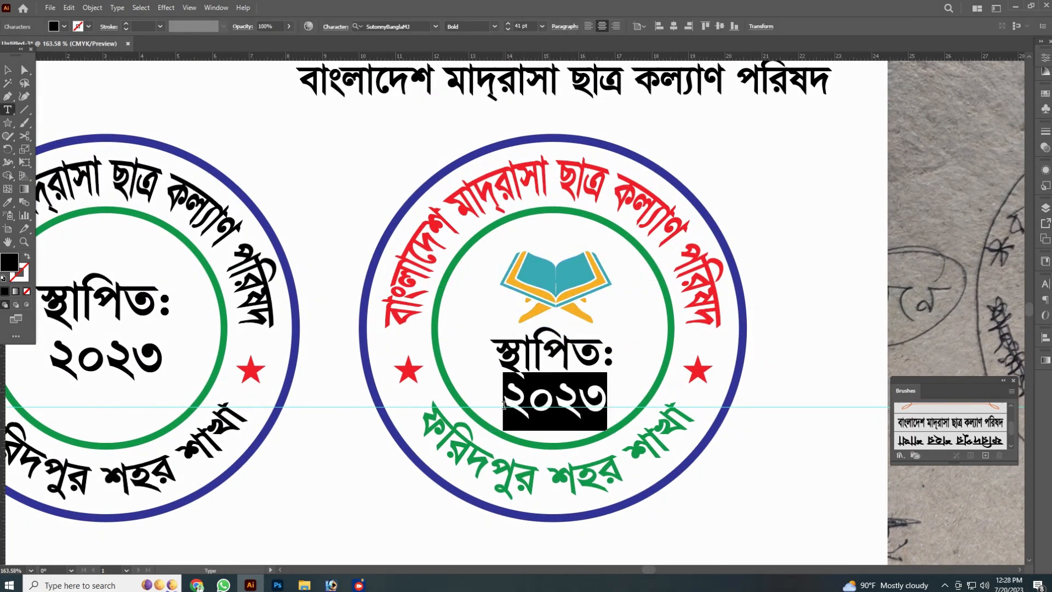
click(504, 405)
key(BackSpace)
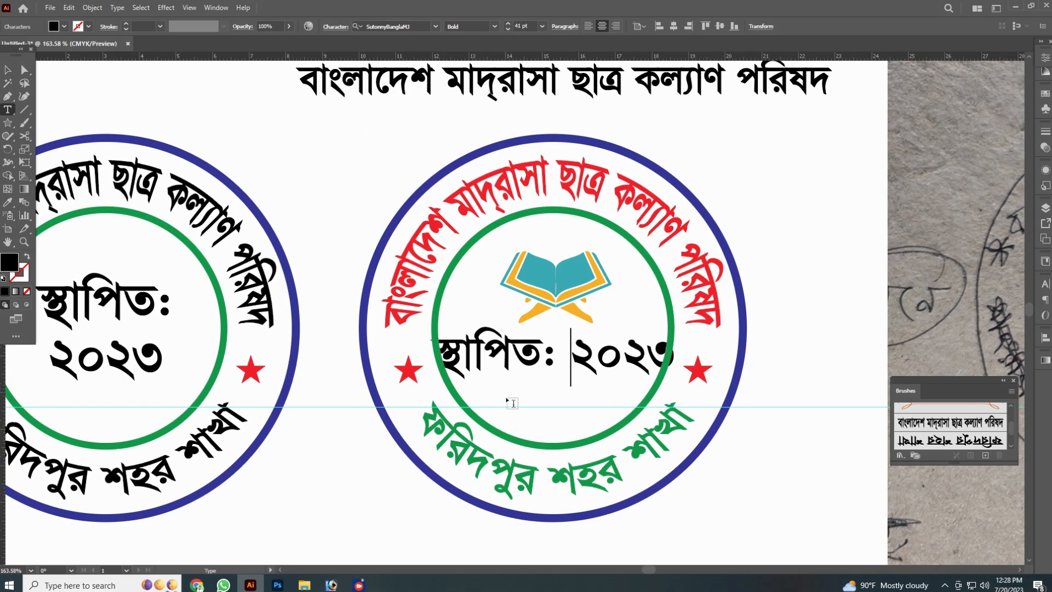
key(Escape)
drag(676, 357, 597, 384)
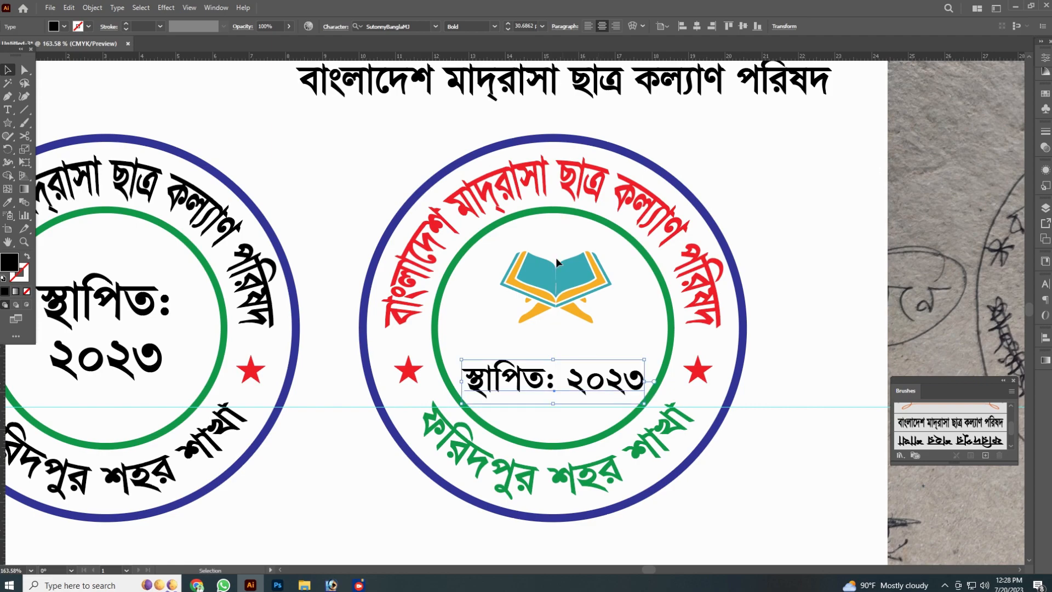
- Enlarge the book graphic to fill the space above the "স্থাপিত: ২০২৩" line
click(556, 258)
drag(556, 323, 557, 354)
click(755, 281)
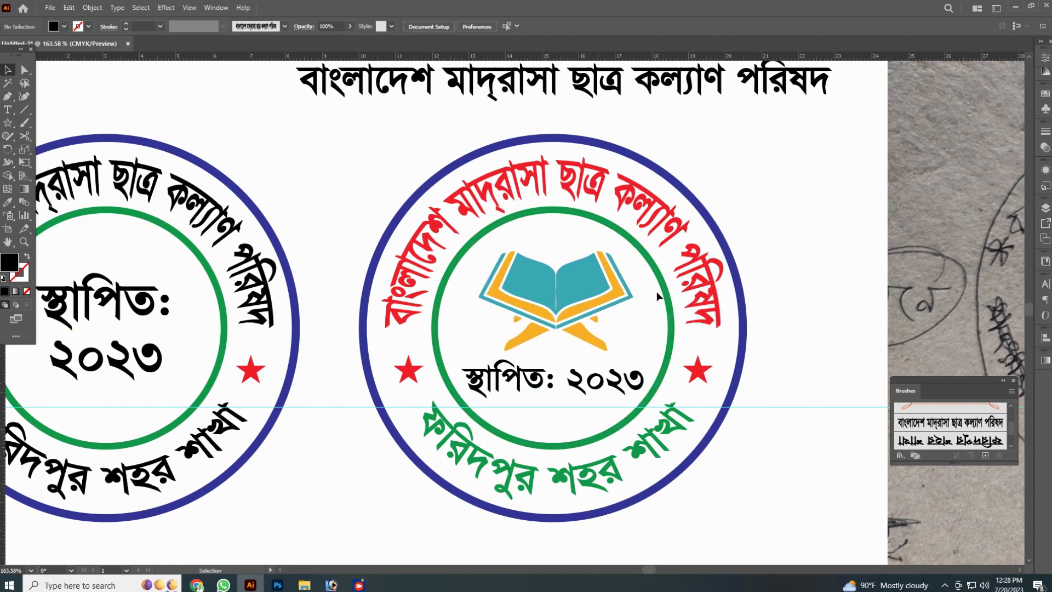
- Recolor the original seal's inner circle stroke to teal blue with magenta 28% and yellow 26%
click(662, 290)
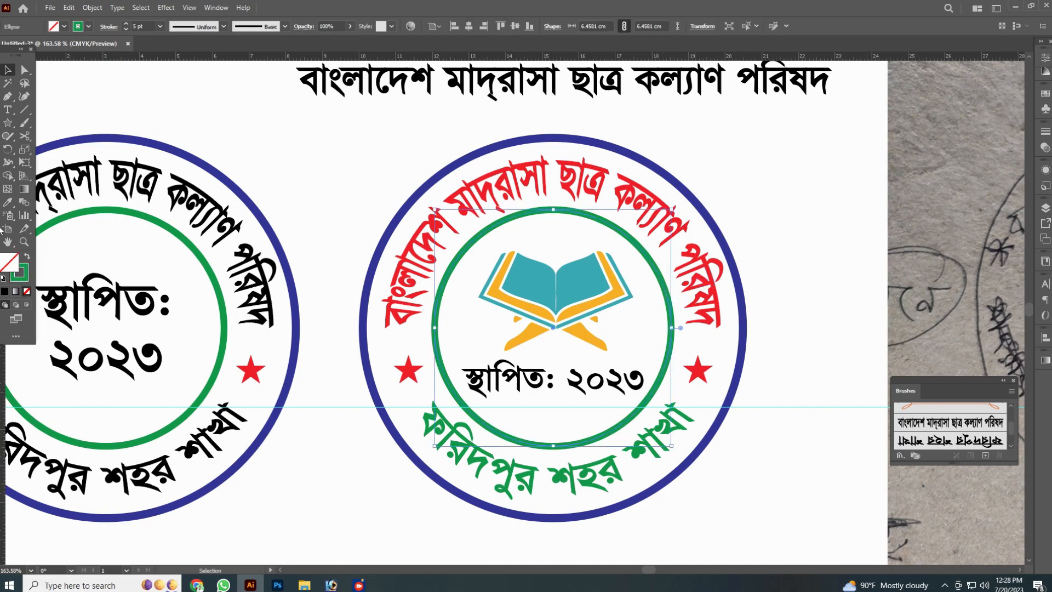
click(1047, 58)
click(904, 192)
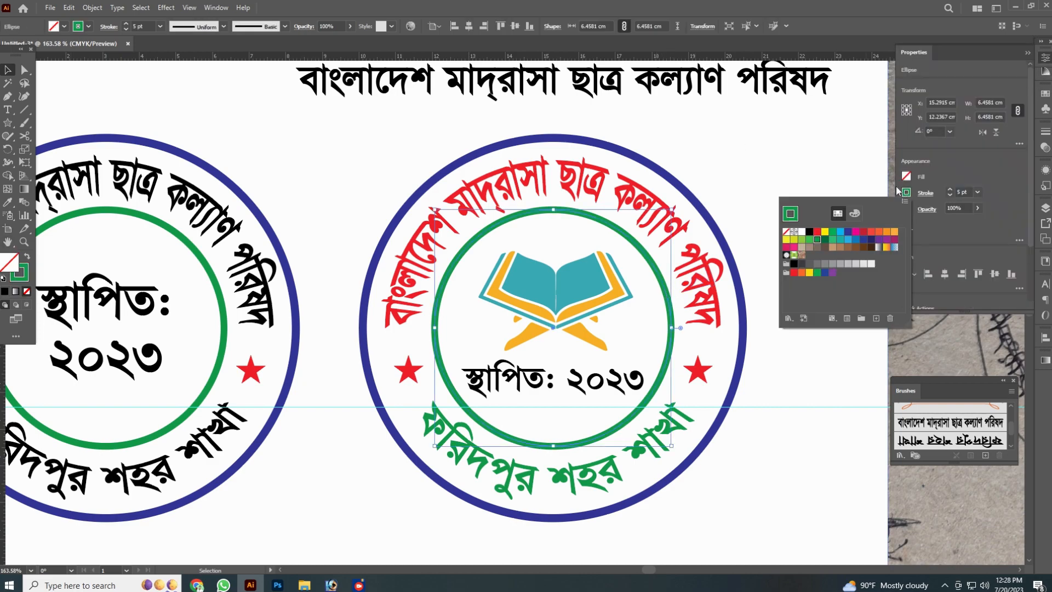
click(854, 213)
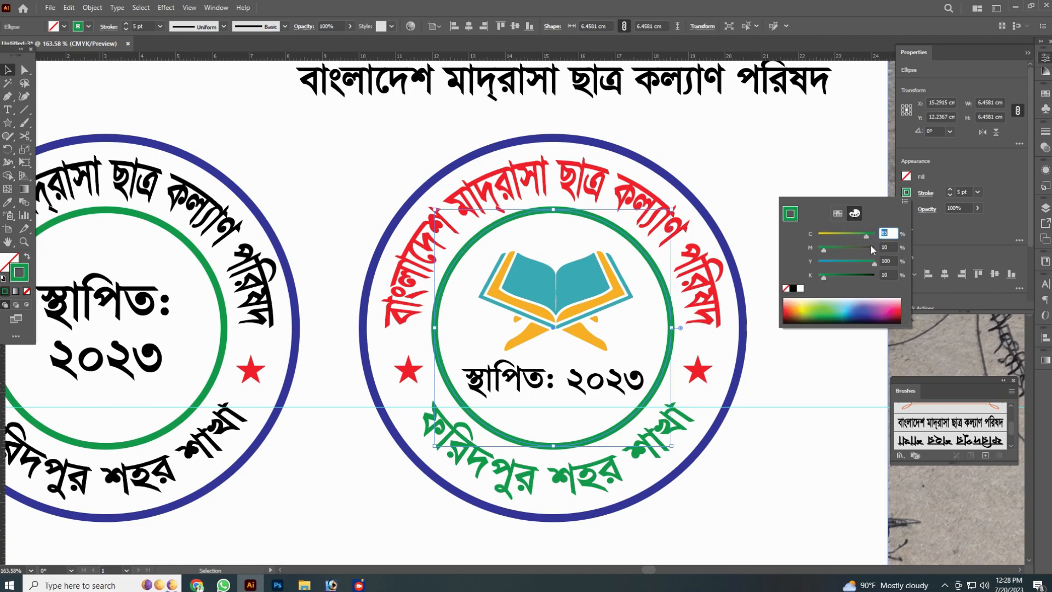
drag(870, 261, 817, 261)
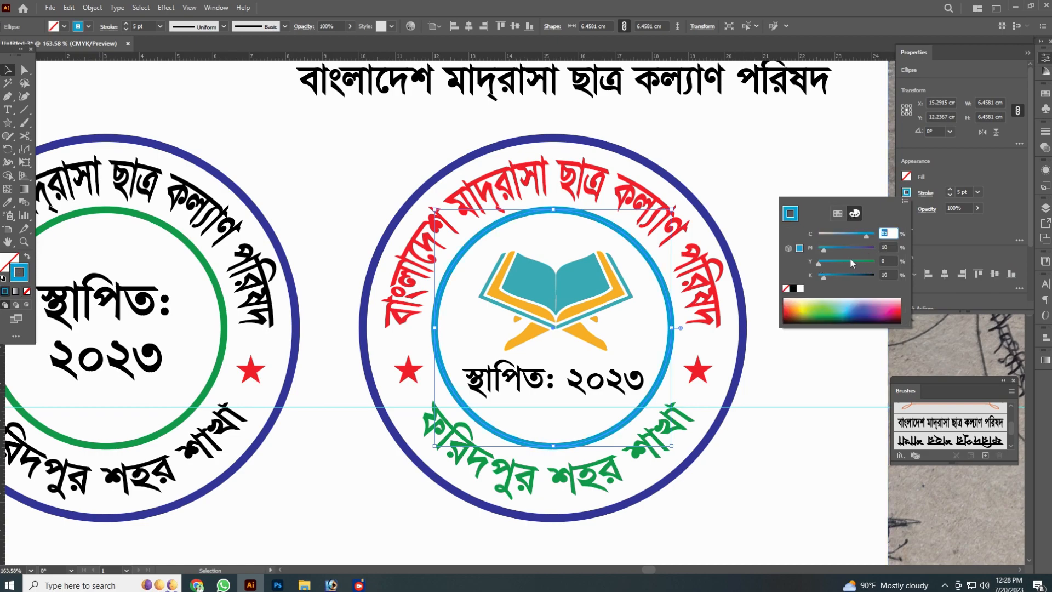
click(834, 248)
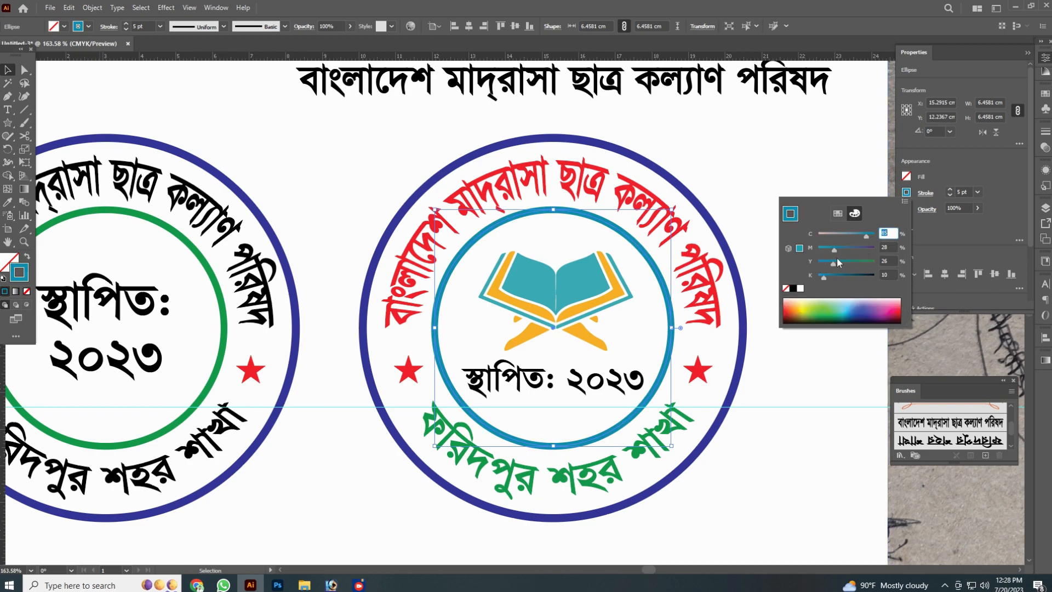
click(767, 431)
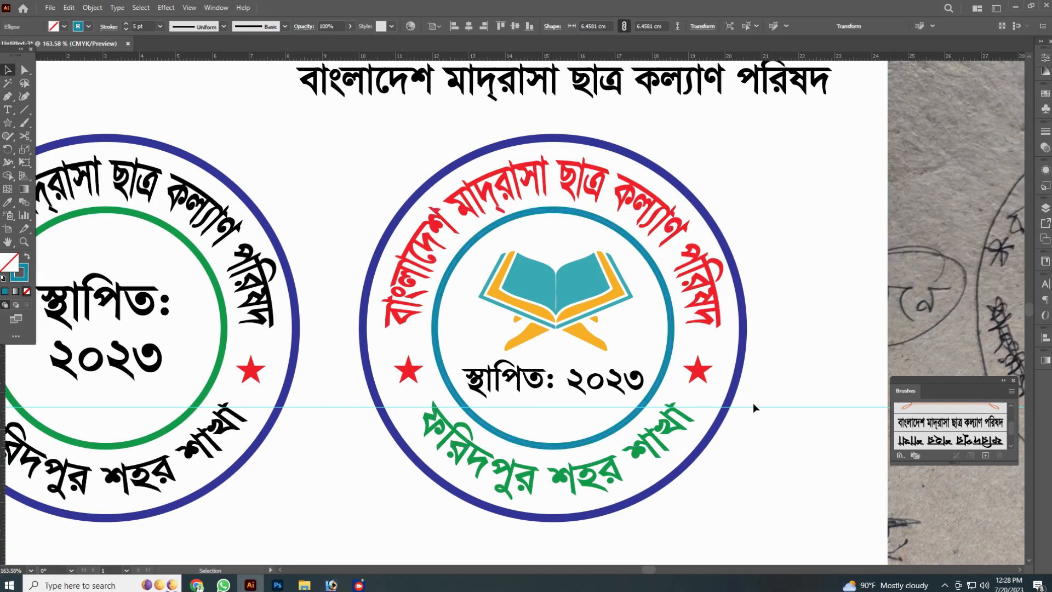
- Match the original seal's outer circle stroke to the teal-blue inner circle with the Eyedropper
click(743, 353)
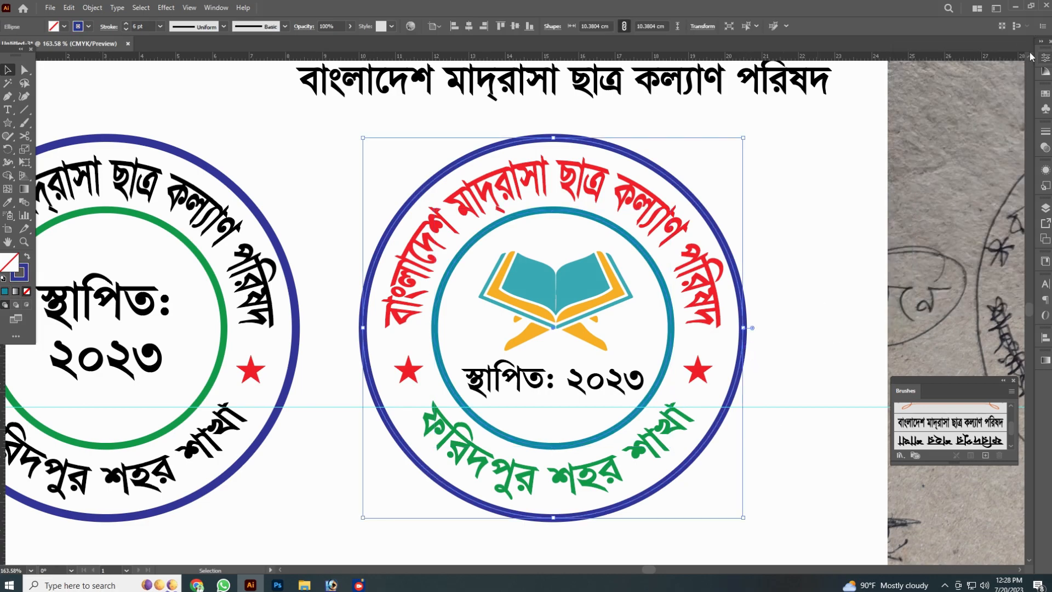
click(8, 202)
click(657, 269)
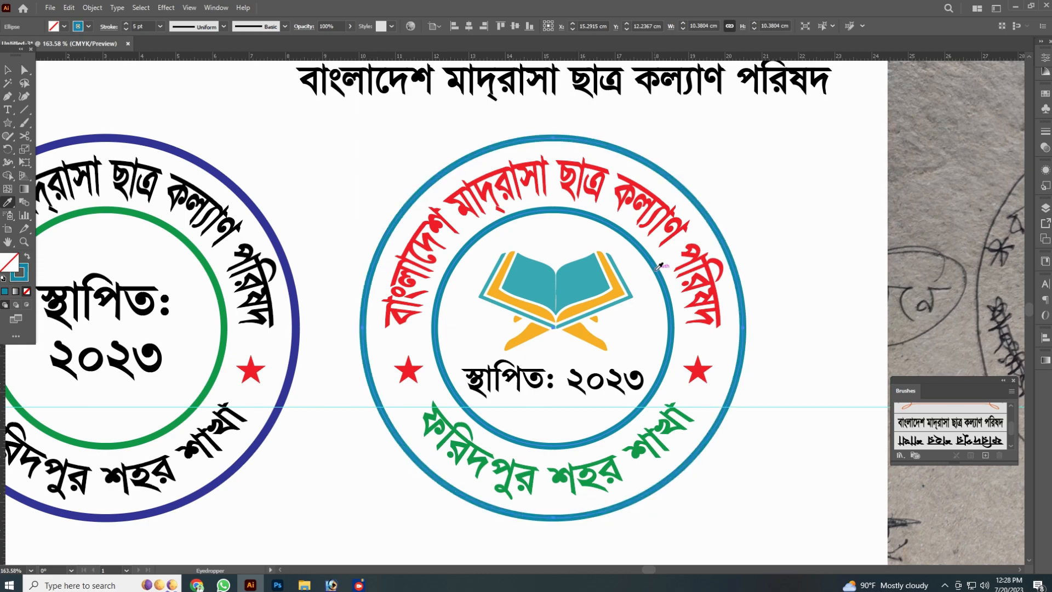
click(8, 69)
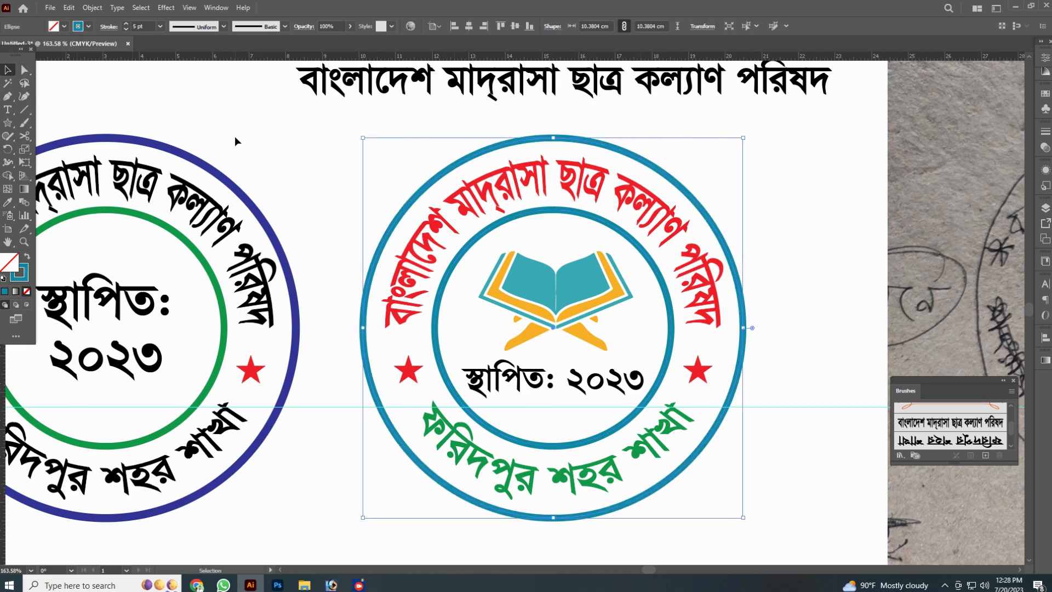
click(838, 299)
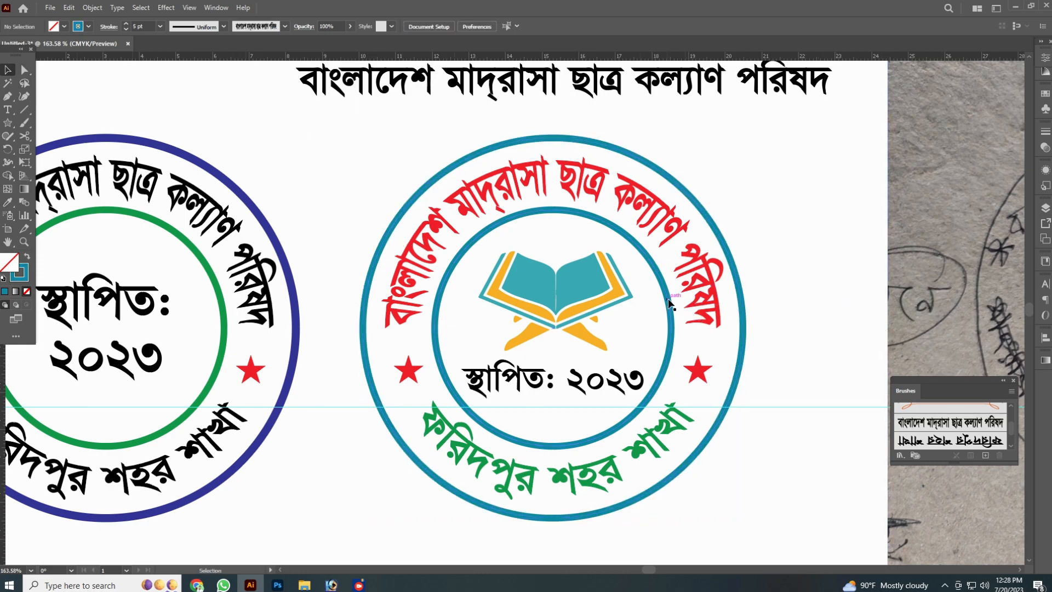
- Recolor the original seal's outer circle stroke to orange with cyan 0%, magenta 51% and yellow 100%
click(740, 286)
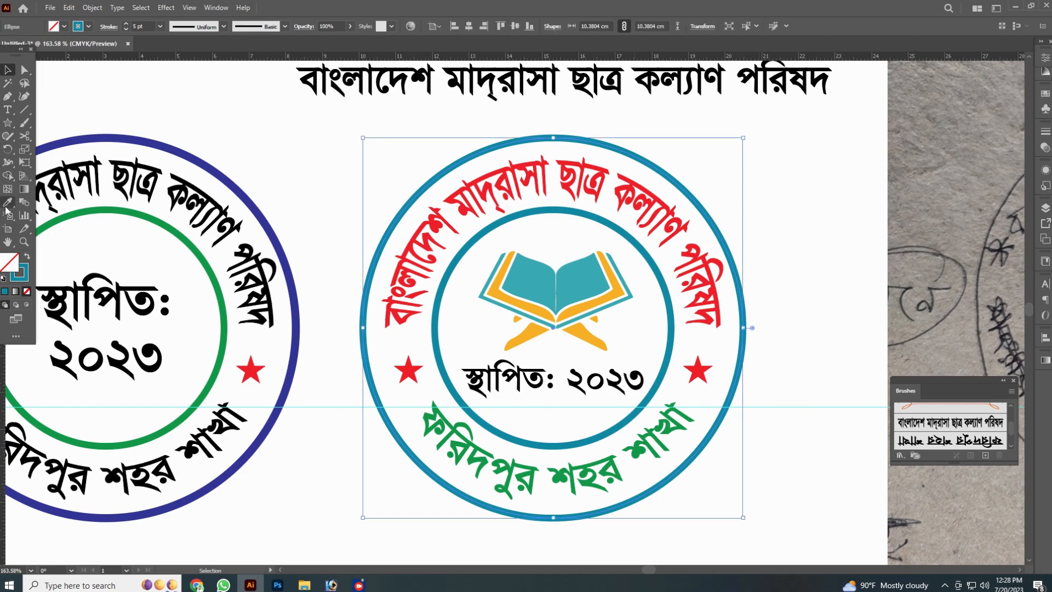
click(8, 202)
click(1045, 58)
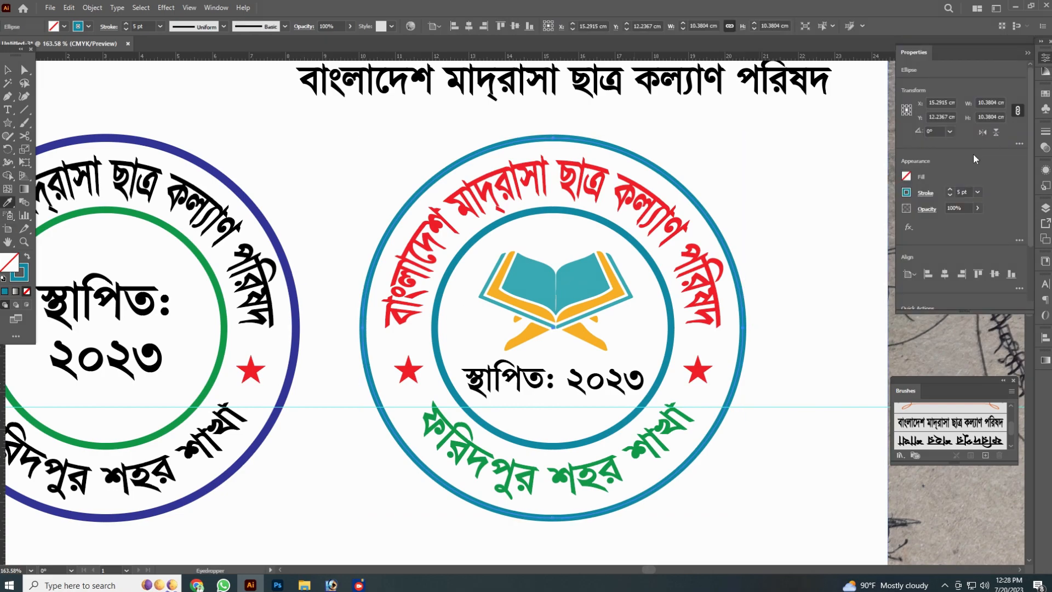
click(906, 192)
text(0)
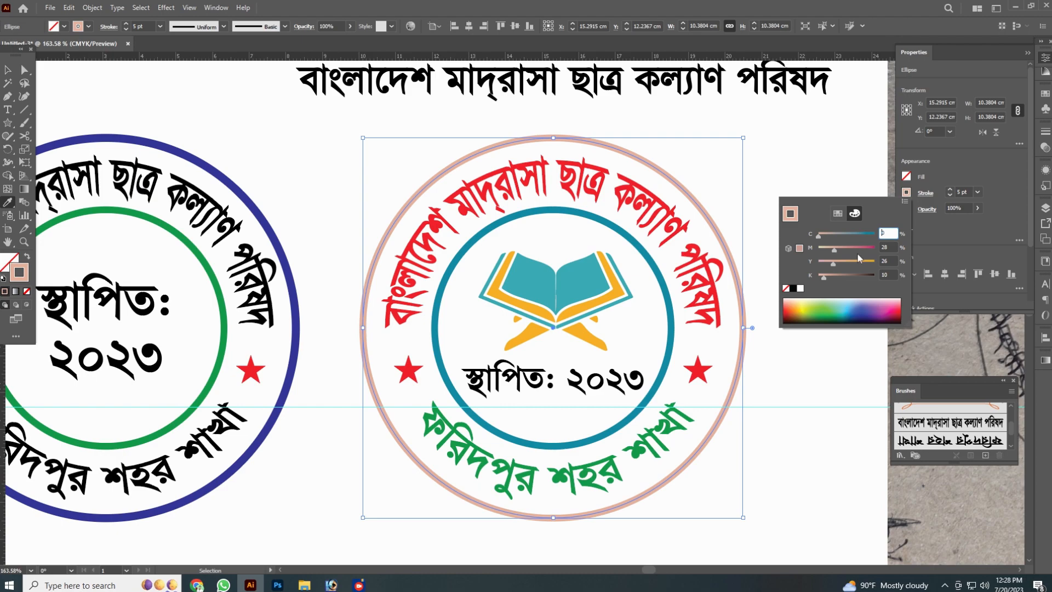
drag(860, 262, 920, 232)
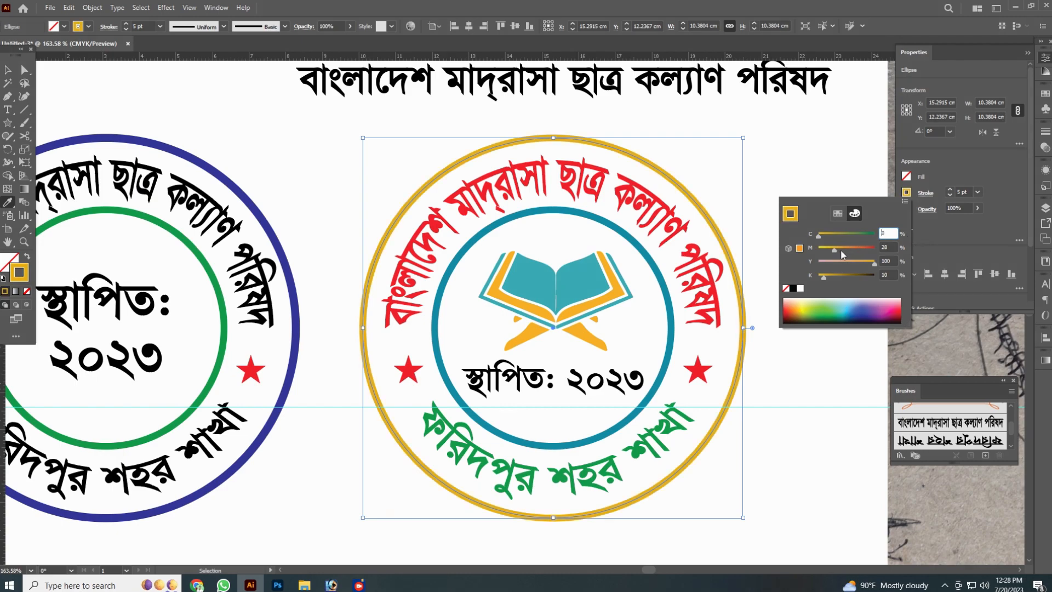
mouse_move(841, 249)
mouse_down()
mouse_move(860, 248)
mouse_move(842, 251)
mouse_up()
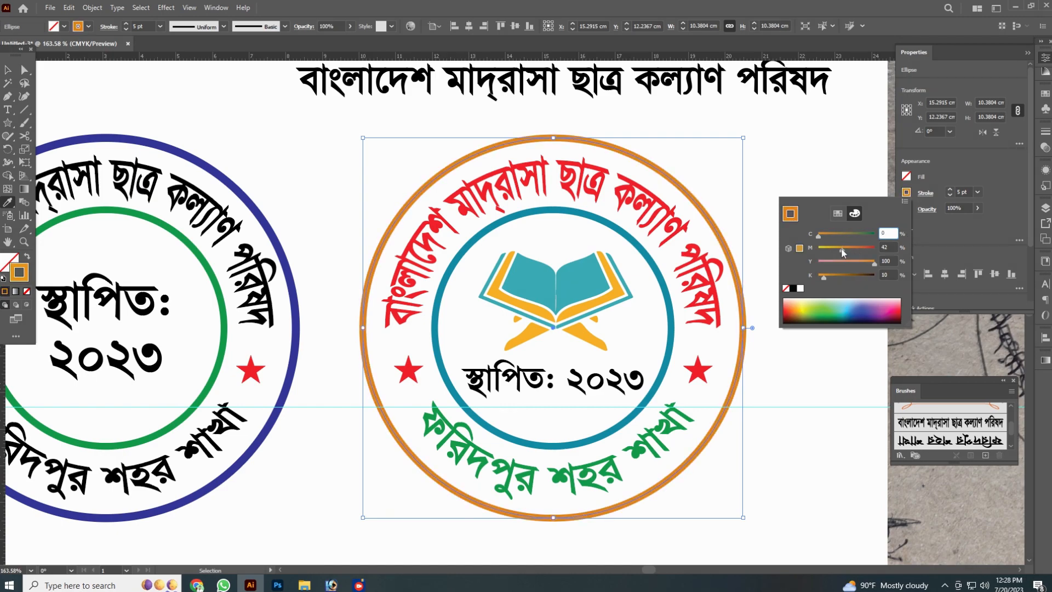
click(8, 70)
click(307, 159)
- Enlarge the book graphic slightly about its center, to about 4.37 cm wide
drag(585, 208, 557, 176)
click(557, 275)
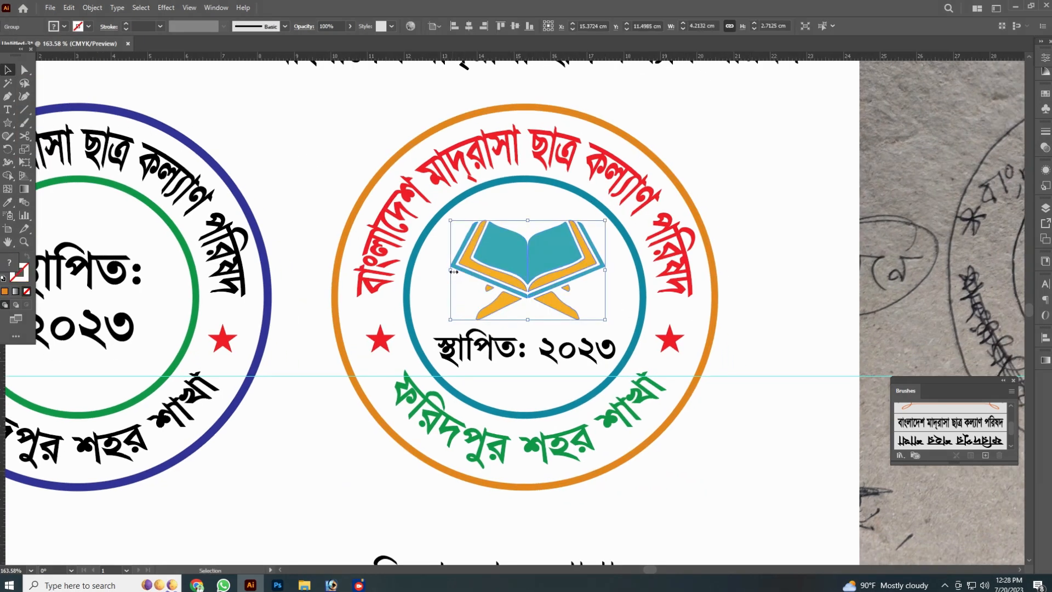
drag(453, 271, 447, 271)
click(727, 436)
drag(727, 437, 732, 425)
- Stretch the "স্থাপিত: ২০২৩" line taller and narrow it slightly inside the inner circle
click(586, 349)
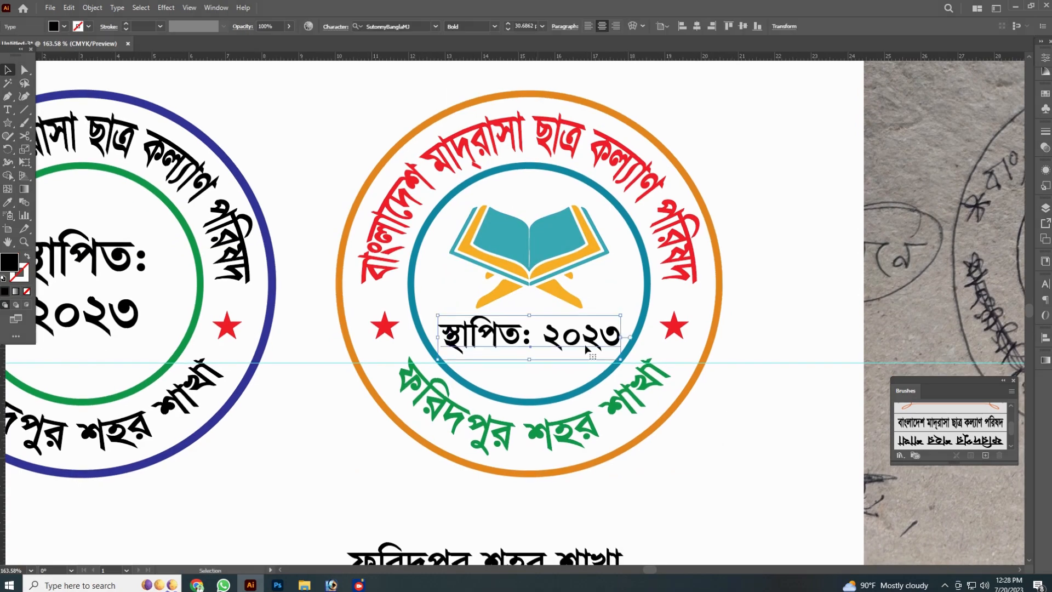
drag(529, 359, 528, 367)
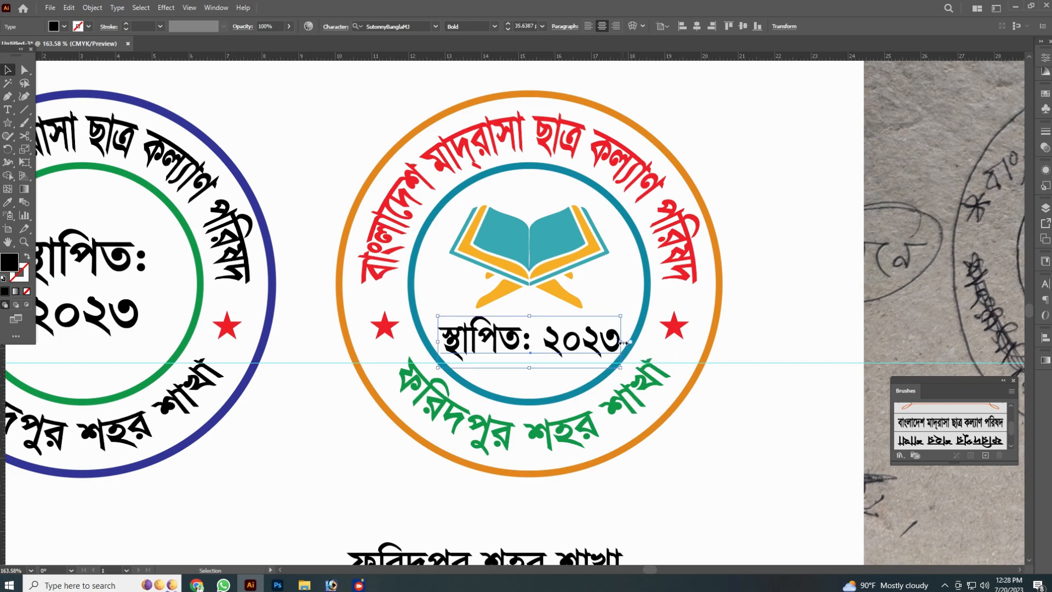
drag(622, 342, 617, 343)
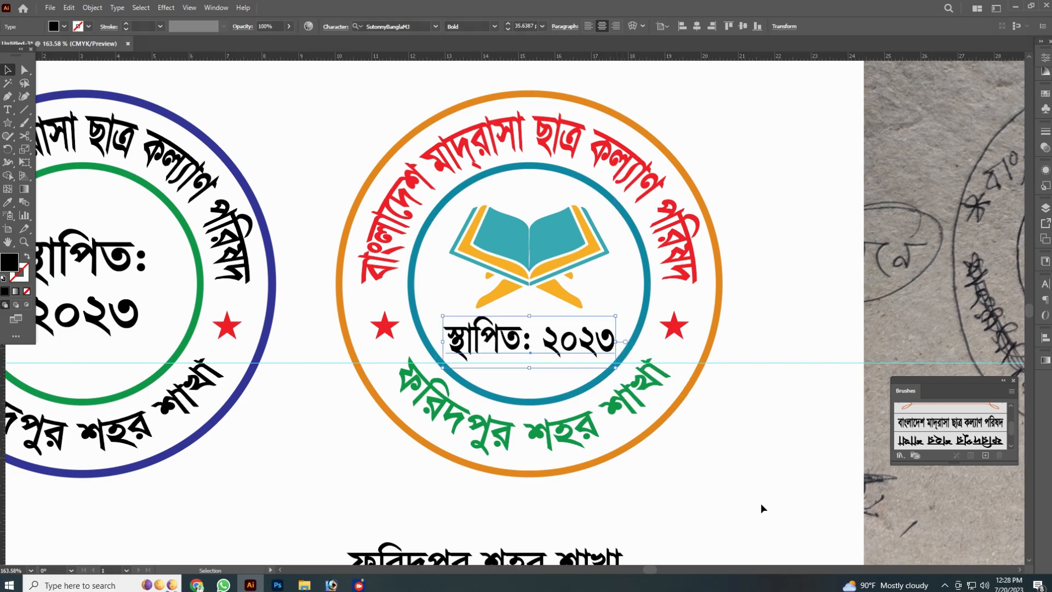
click(754, 441)
- Recolor the upper curved text "বাংলাদেশ মাদ্‌রাসা ছাত্র কল্যাণ পরিষদ" with the dark blue swatch
click(679, 268)
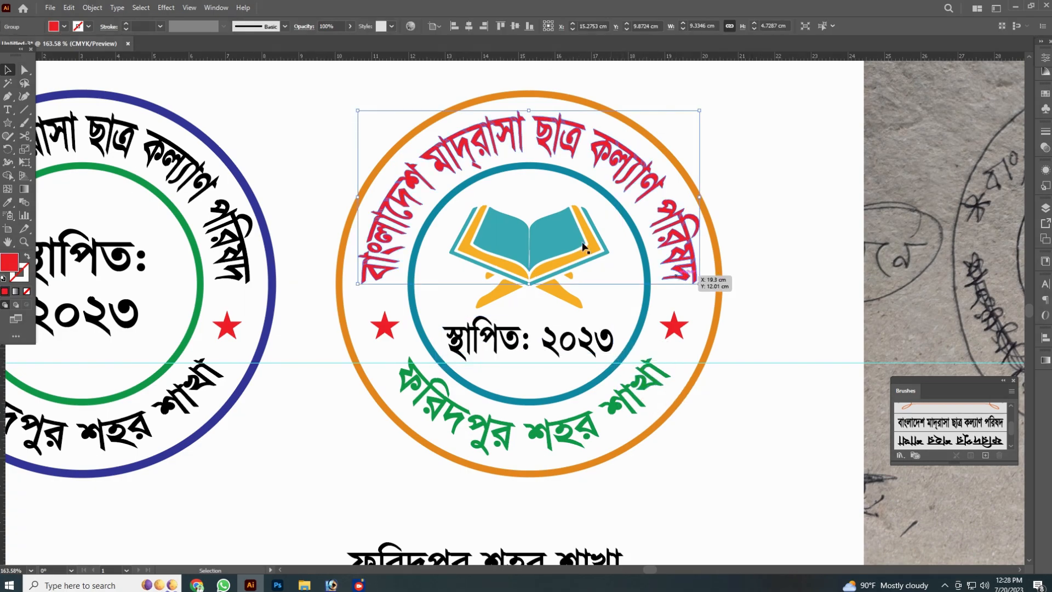
click(1044, 58)
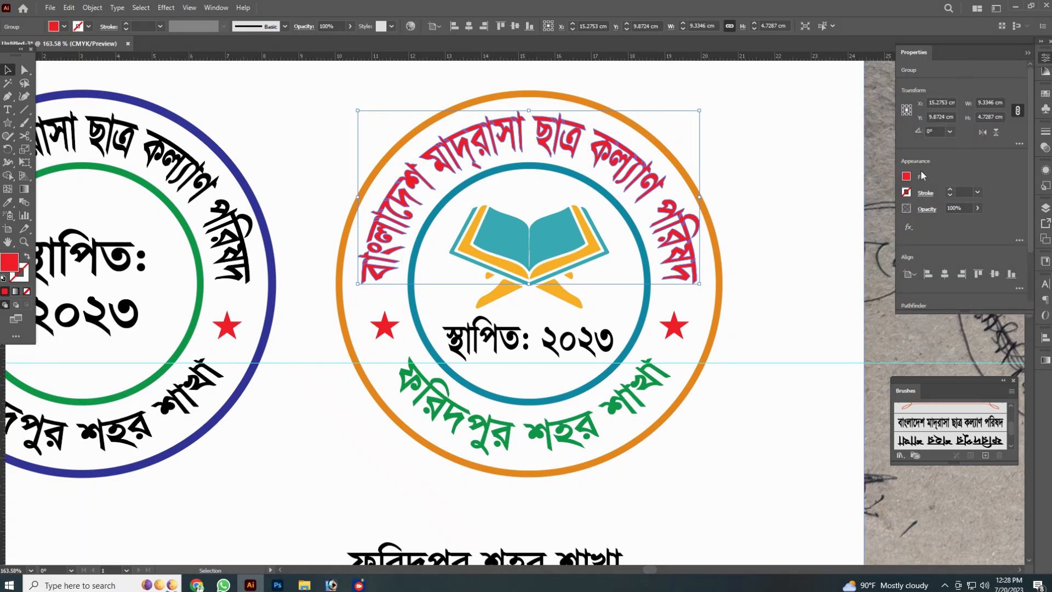
click(906, 176)
click(847, 215)
click(768, 417)
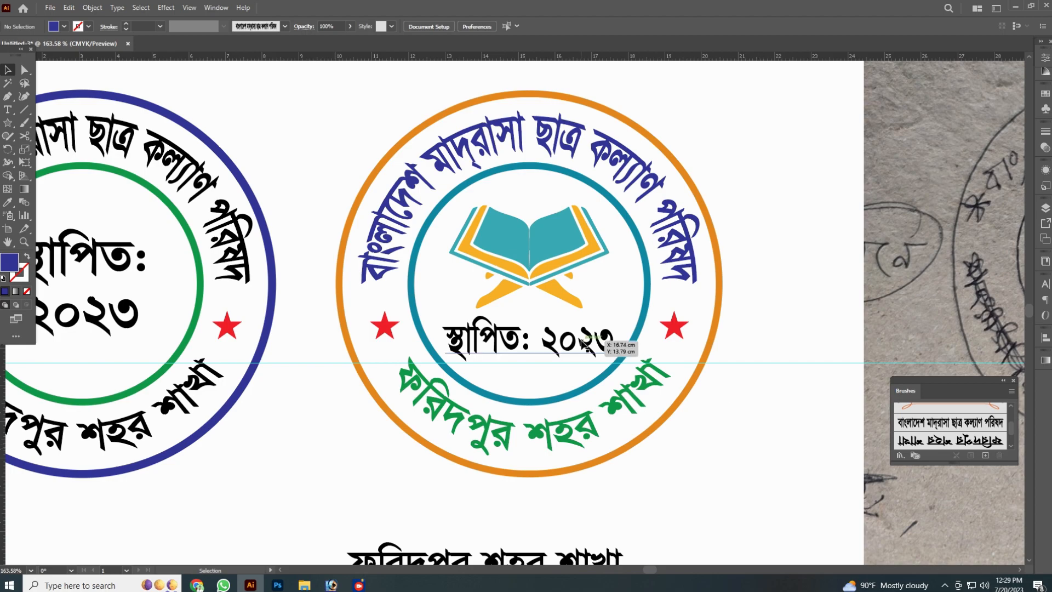
click(544, 248)
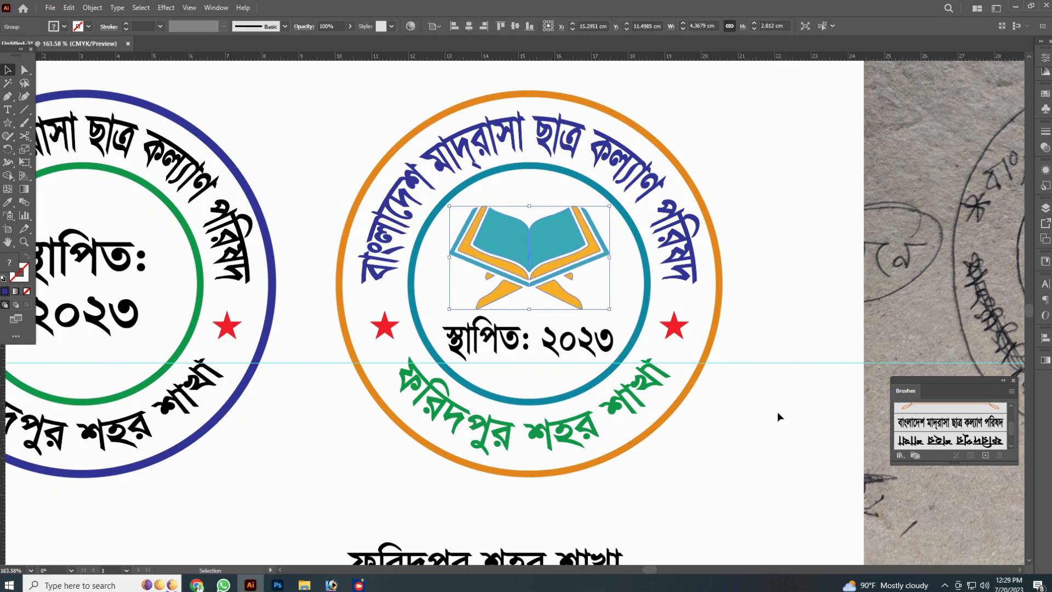
click(775, 412)
scroll(730, 381, up, 1)
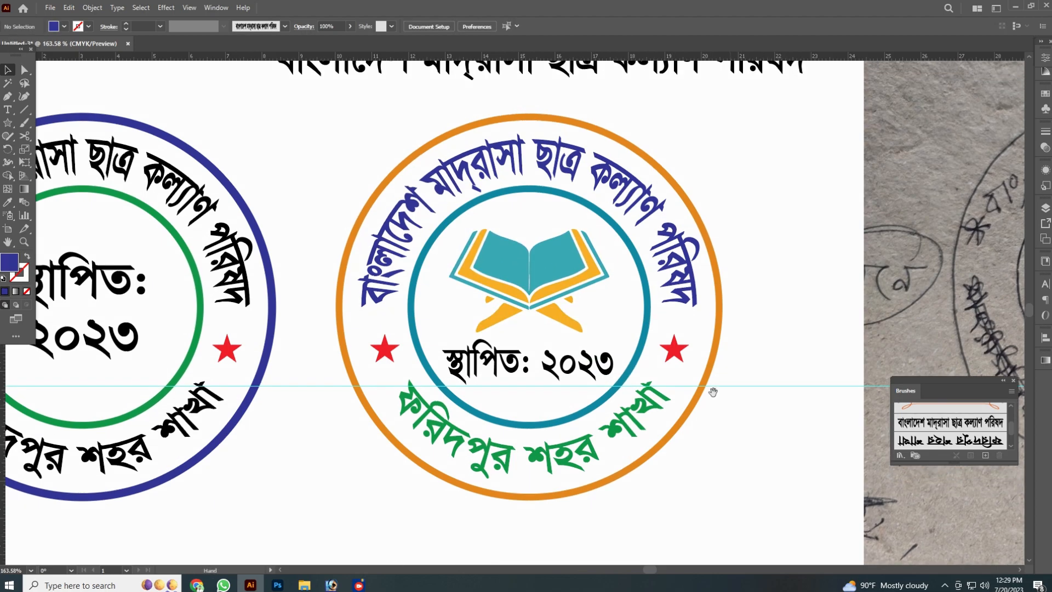
- Enlarge both red stars of the multicolored seal slightly and nudge them to matching heights
click(680, 351)
drag(690, 348, 696, 350)
click(706, 359)
click(391, 361)
mouse_move(390, 360)
mouse_down()
mouse_move(683, 361)
mouse_move(388, 349)
mouse_up()
key(Up)
key(Up)
key(Up)
key(Up)
click(756, 402)
click(848, 548)
ctrl+alt+click(620, 404)
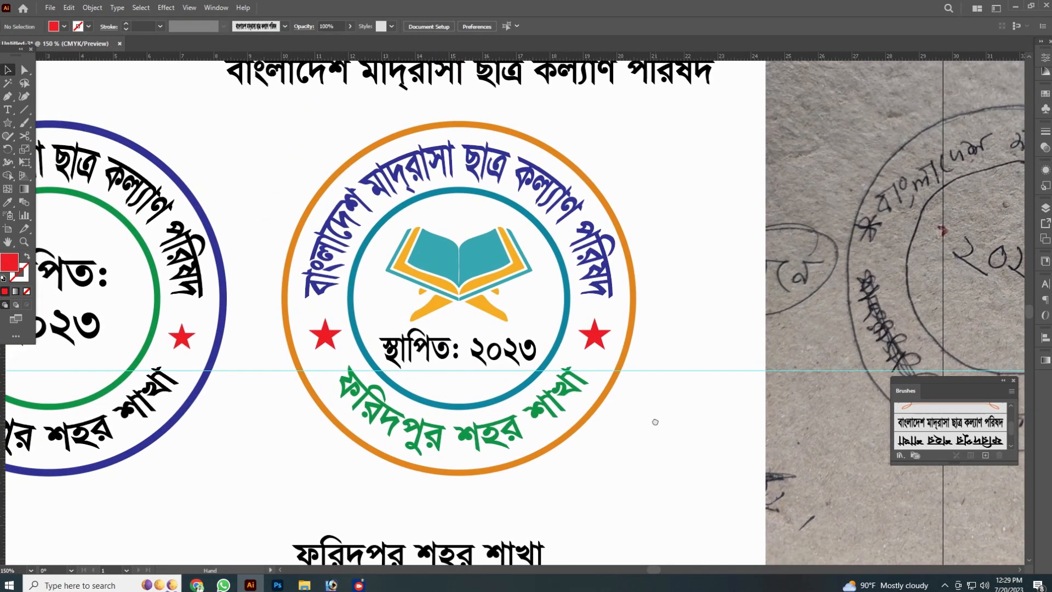
- Add a concentric copy of the orange outer circle about 10.94 cm across and give it a dashed stroke
click(628, 348)
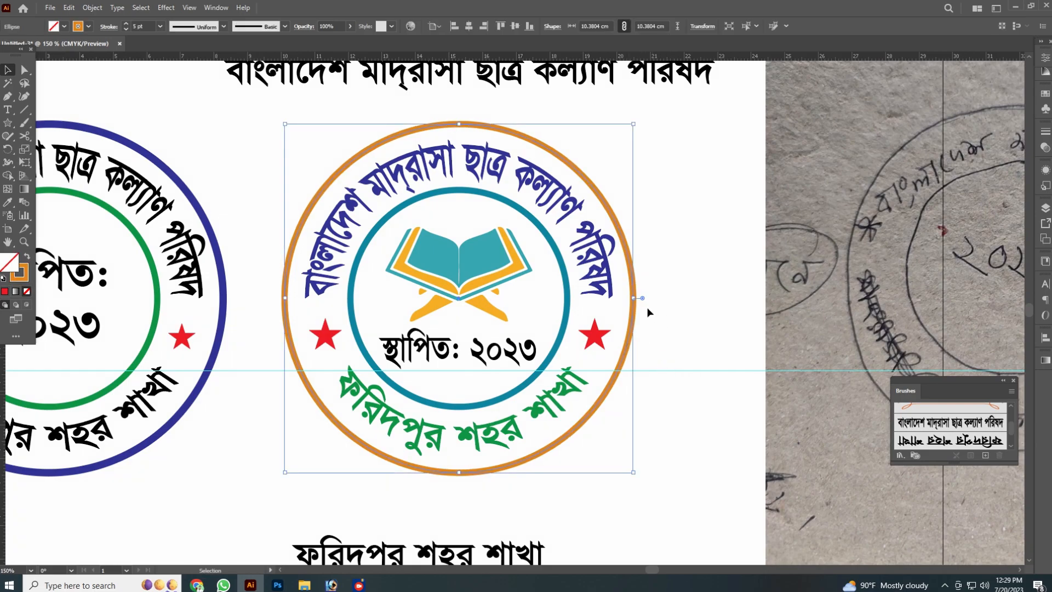
drag(634, 299, 642, 299)
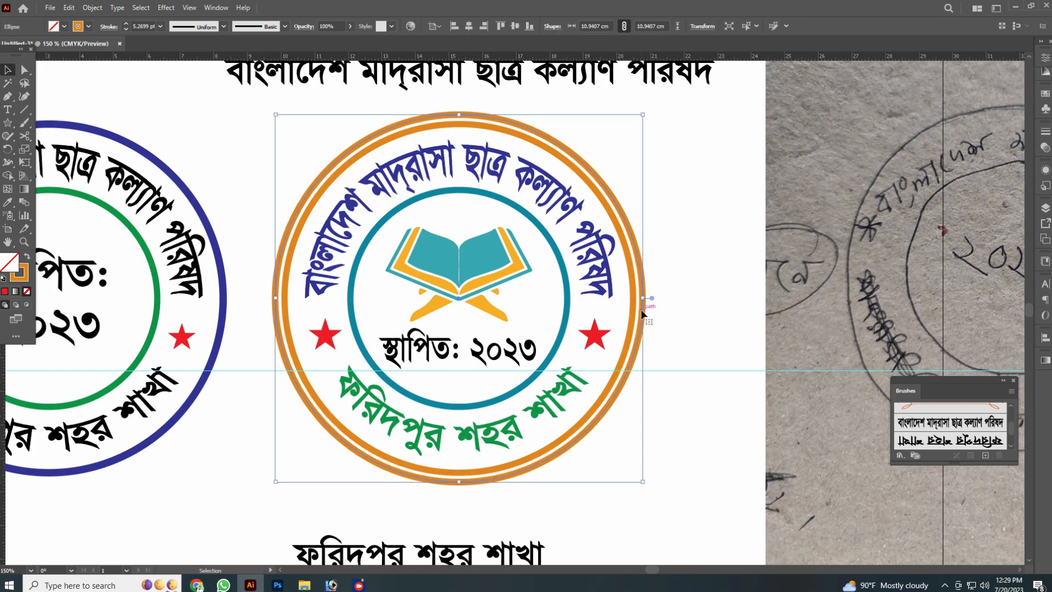
click(1045, 58)
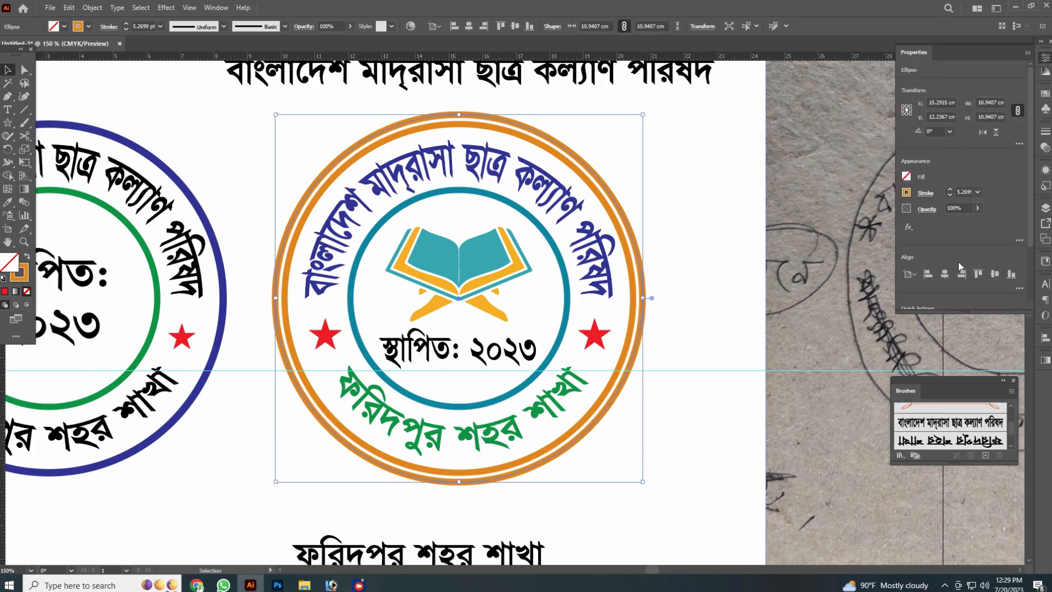
click(934, 193)
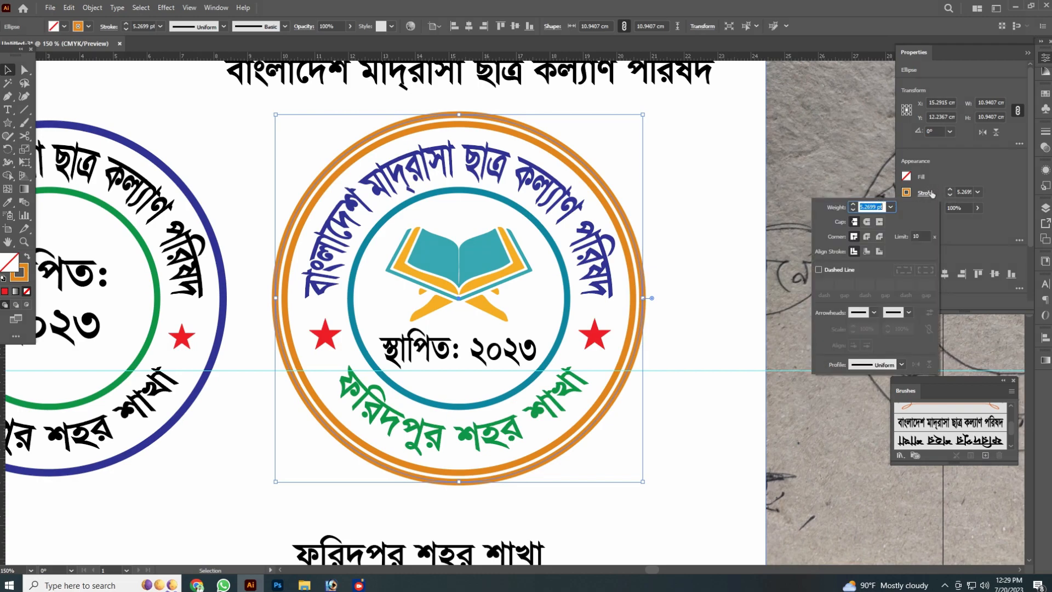
click(818, 270)
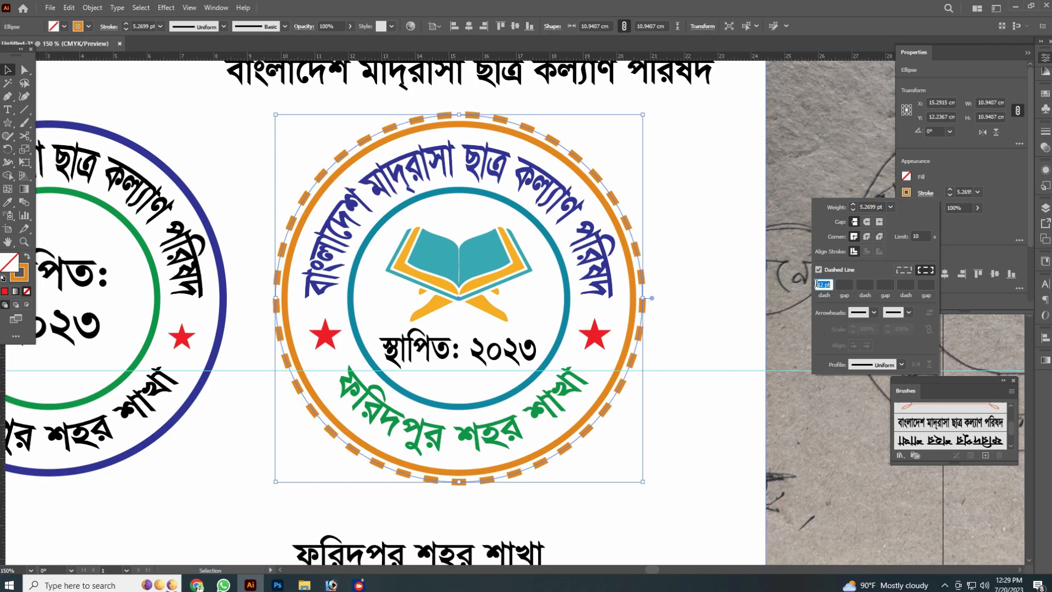
- Set the new outer ring's first dash to 15 pt and all remaining gaps and dashes to 2 pt
key(Tab)
text(2)
key(Tab)
text(2)
key(Tab)
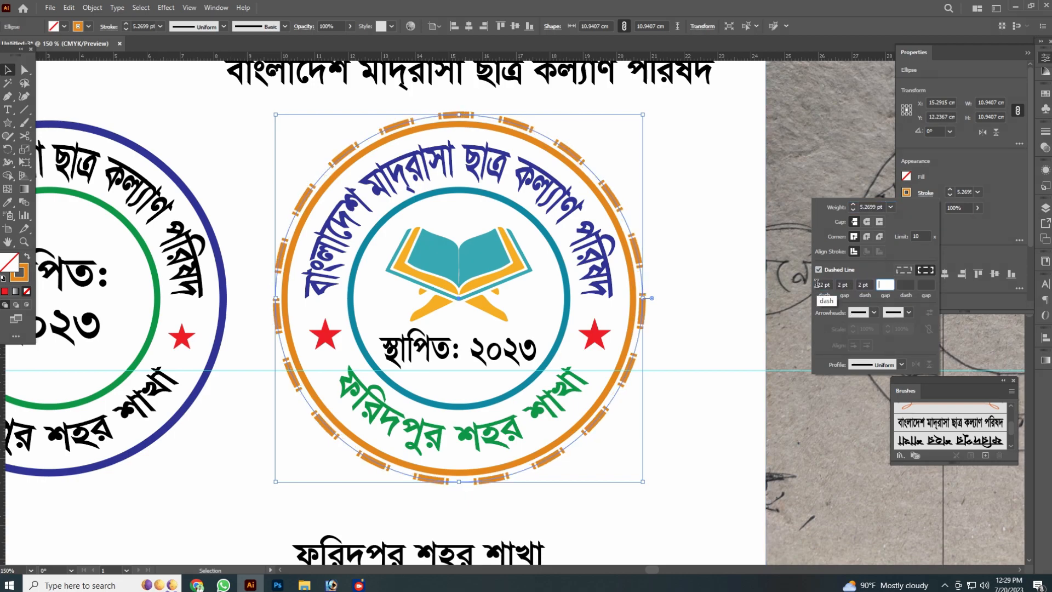
text(2)
key(Tab)
text(2)
key(Tab)
text(2)
key(Tab)
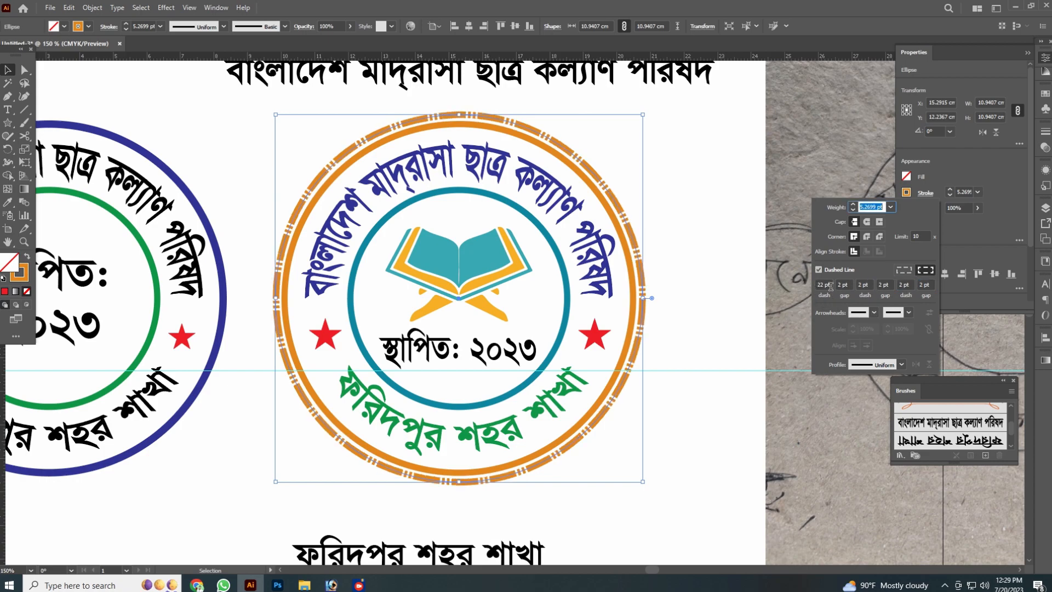
click(826, 284)
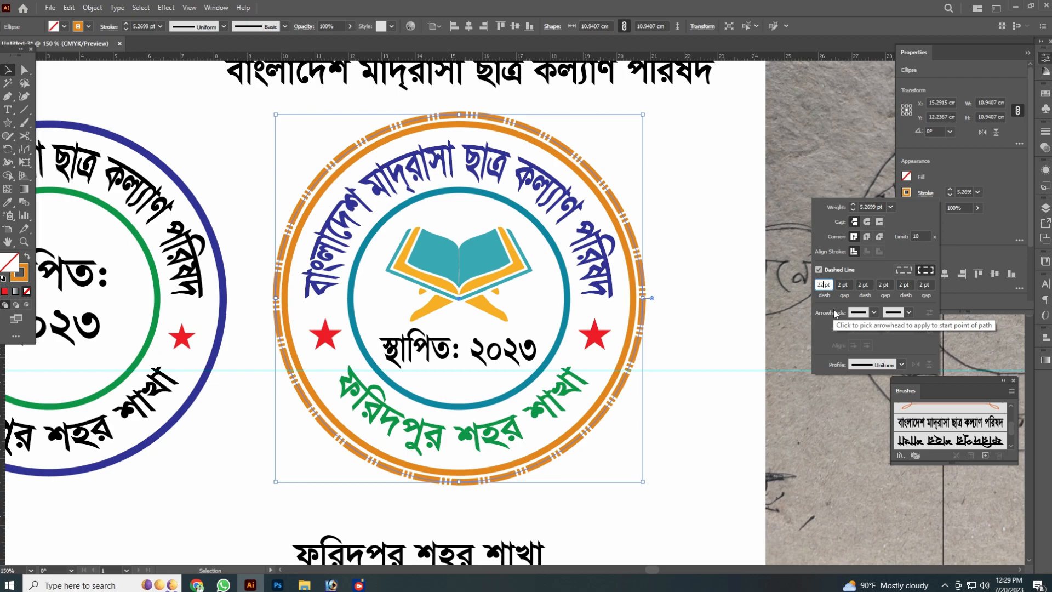
key(BackSpace)
text(15)
key(Tab)
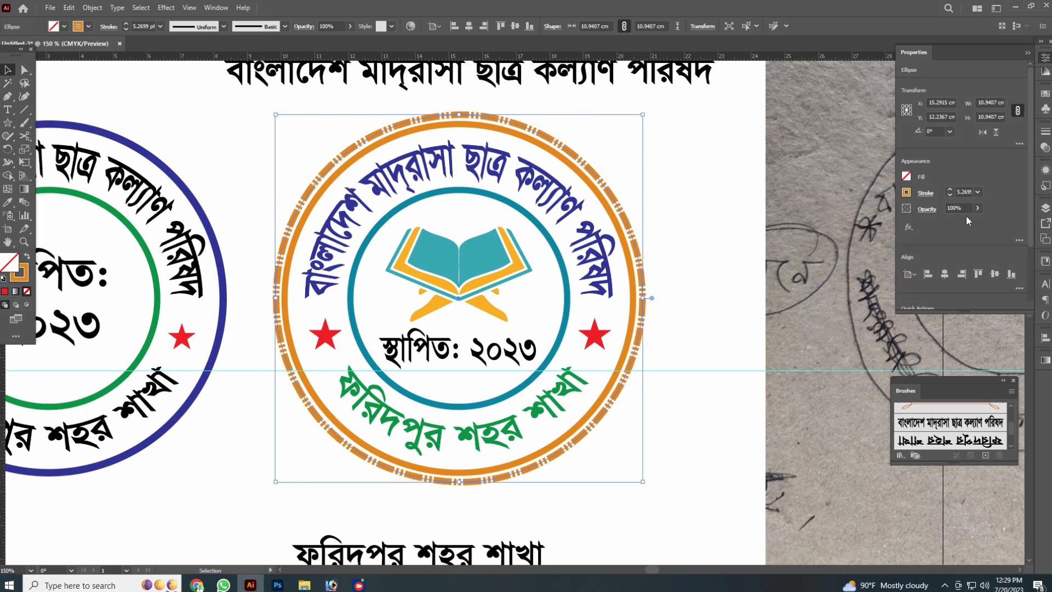
- Reduce the dashed outer ring's stroke weight to 2 pt
click(949, 196)
click(949, 195)
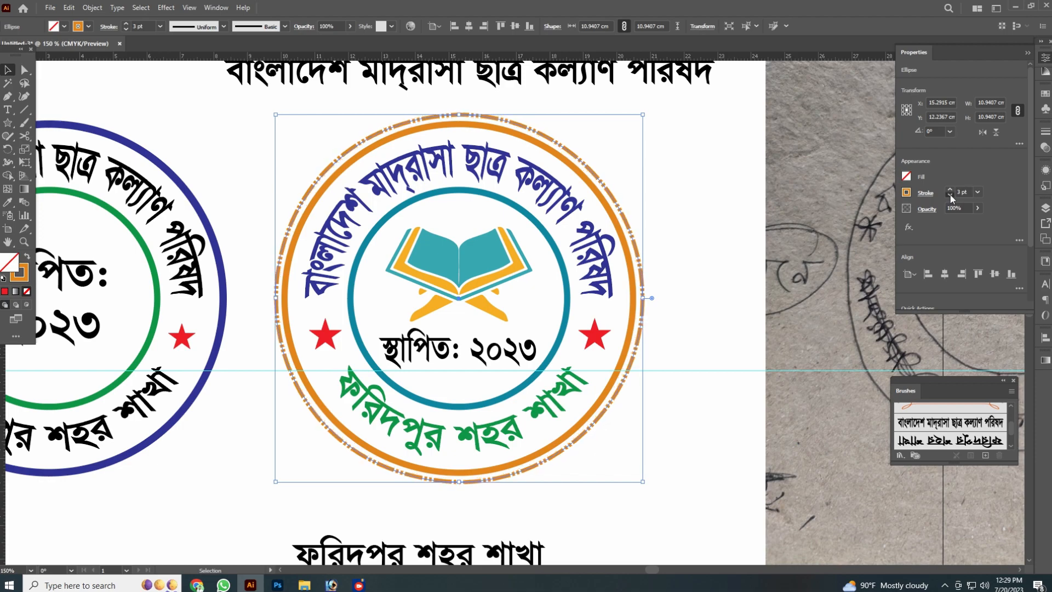
click(949, 196)
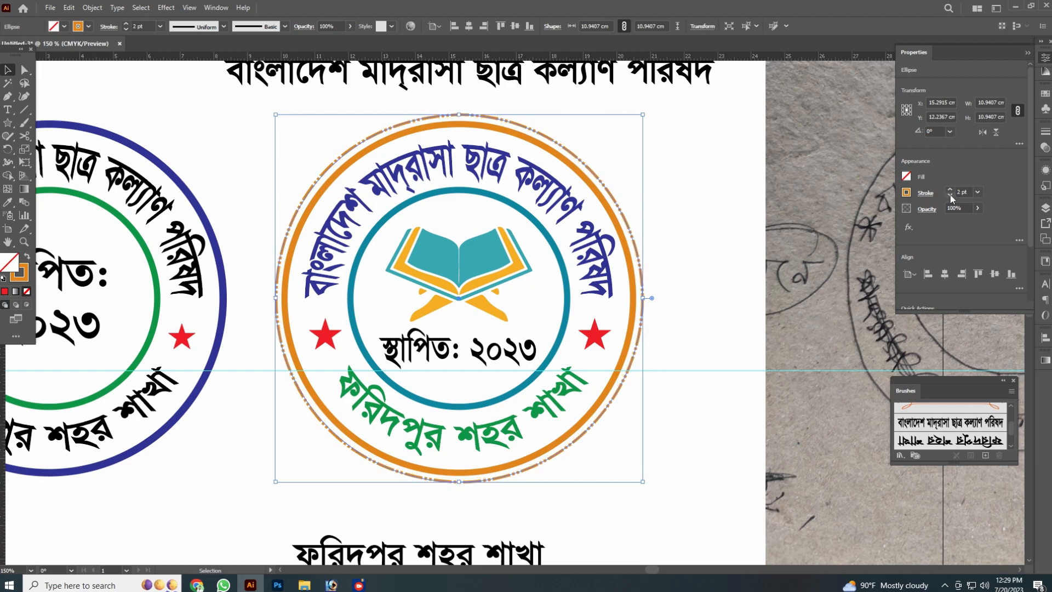
click(719, 415)
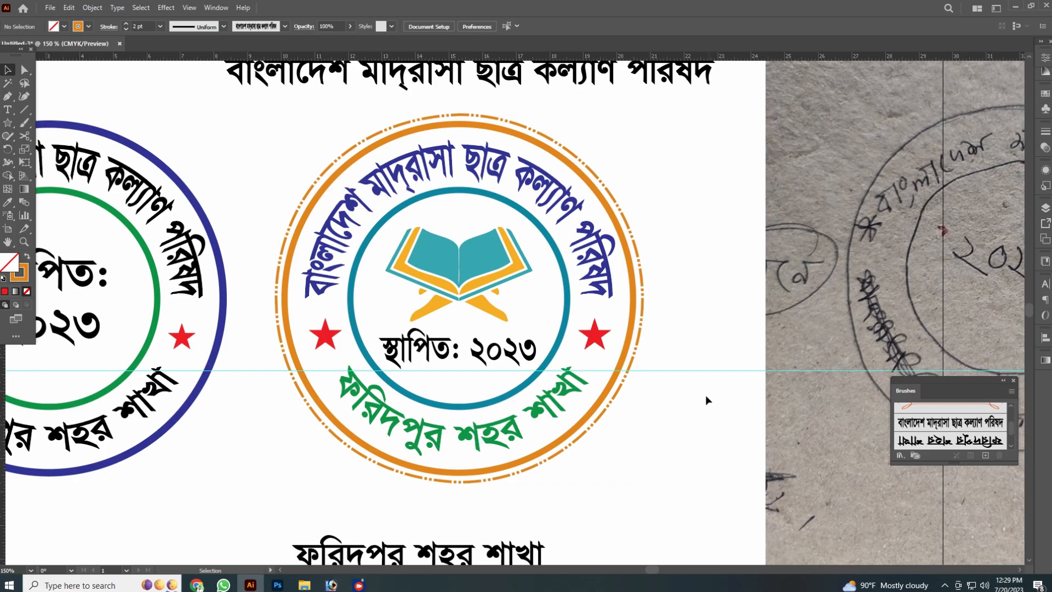
- Recolor the dashed outer ring's stroke to dark green, with magenta at 0% and cyan and black raised
click(642, 333)
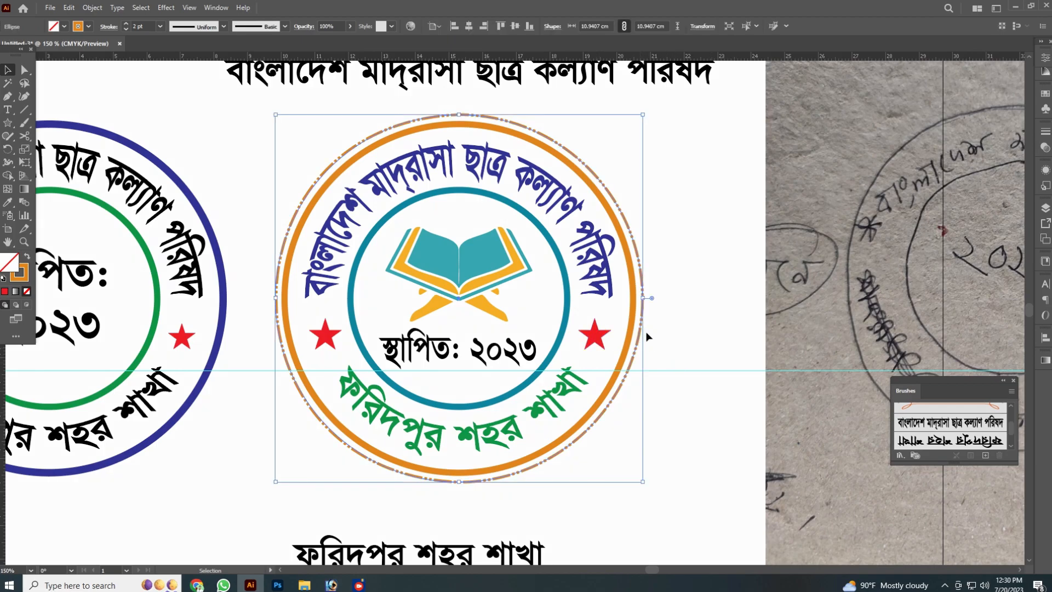
click(1044, 57)
click(906, 194)
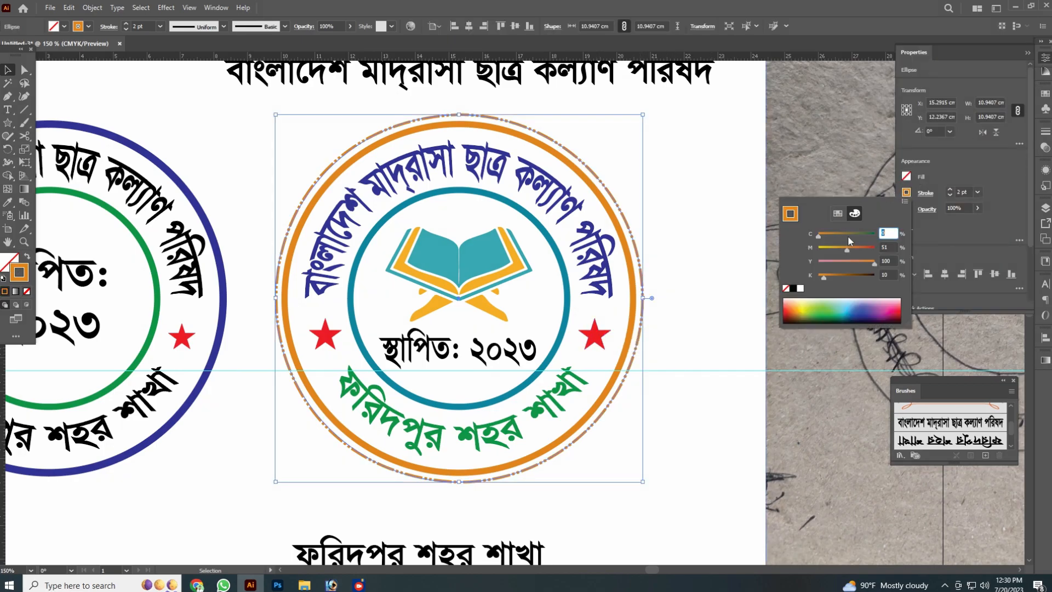
click(841, 233)
drag(847, 250, 774, 246)
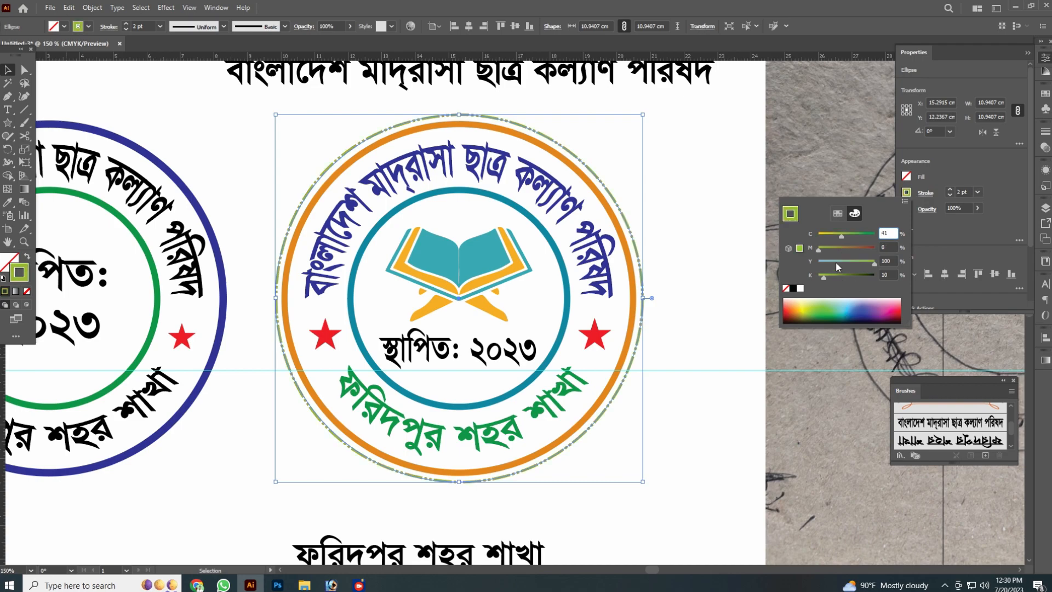
click(846, 261)
click(851, 235)
click(843, 274)
click(626, 469)
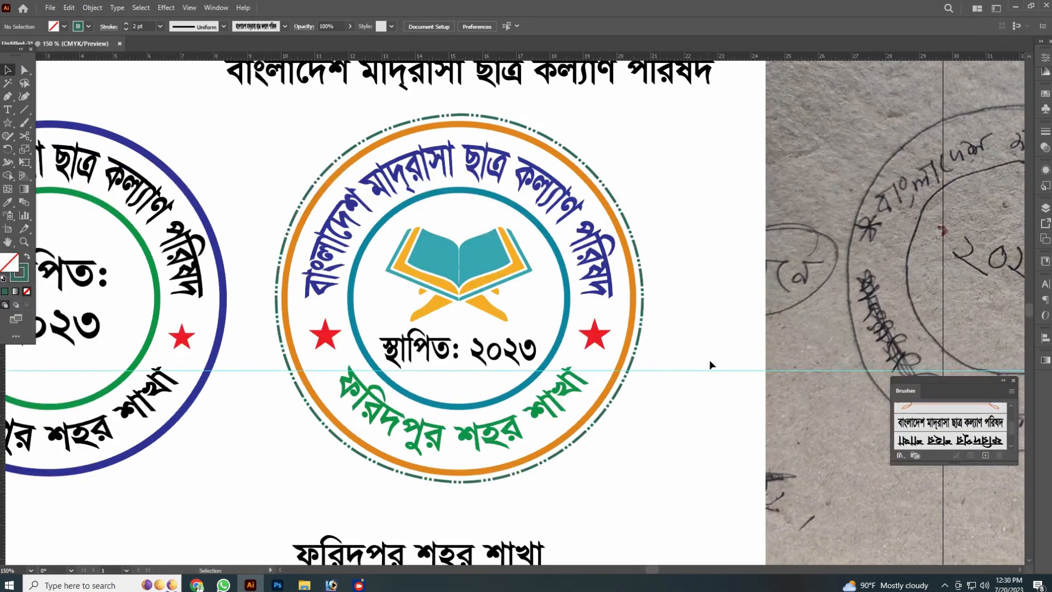
- Nudge the book graphic slightly to the left inside the inner circle
key(Tab)
click(495, 266)
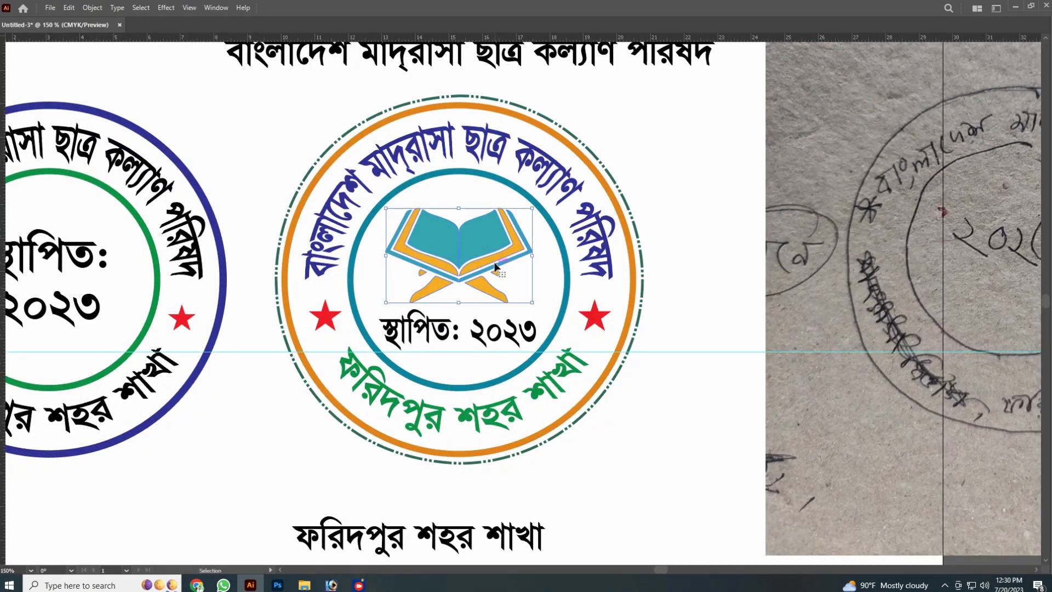
click(715, 384)
key(Tab)
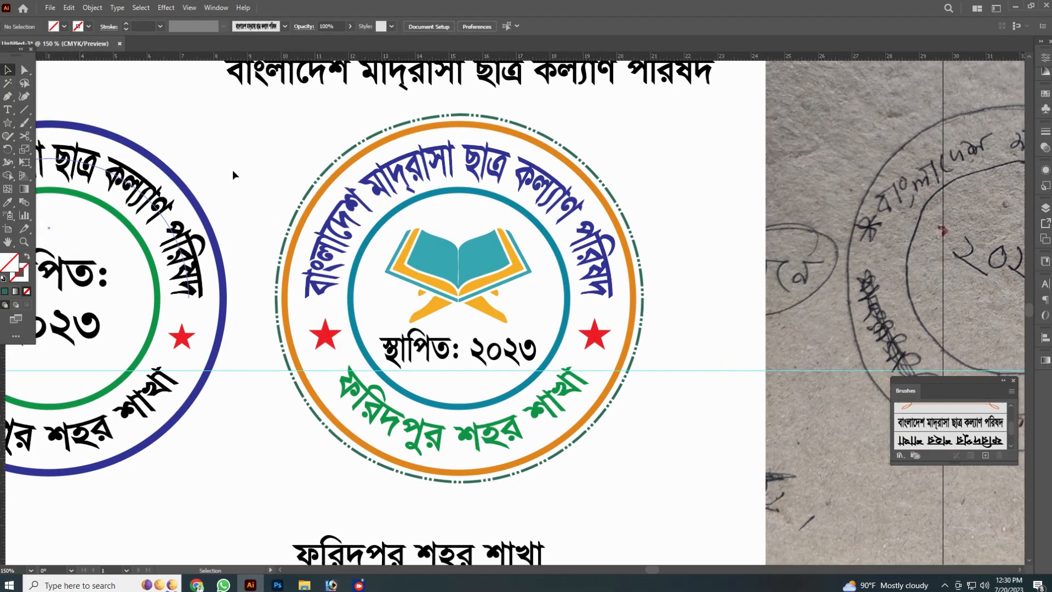
click(624, 229)
key(Left)
key(Left)
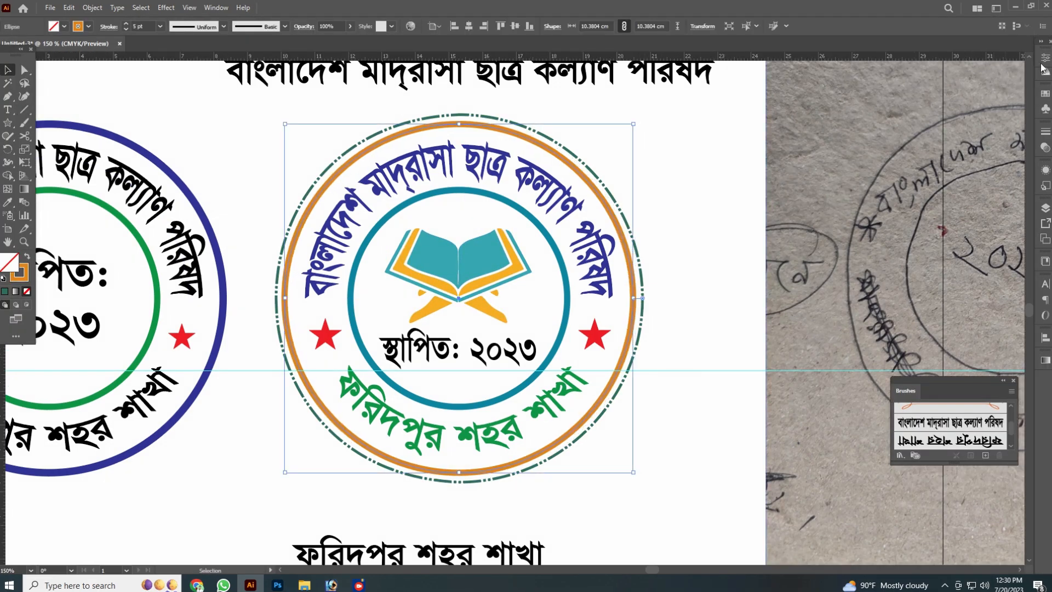
- Fill the orange outer circle with white and send it to the back, behind the rest of the seal
click(1045, 58)
click(907, 178)
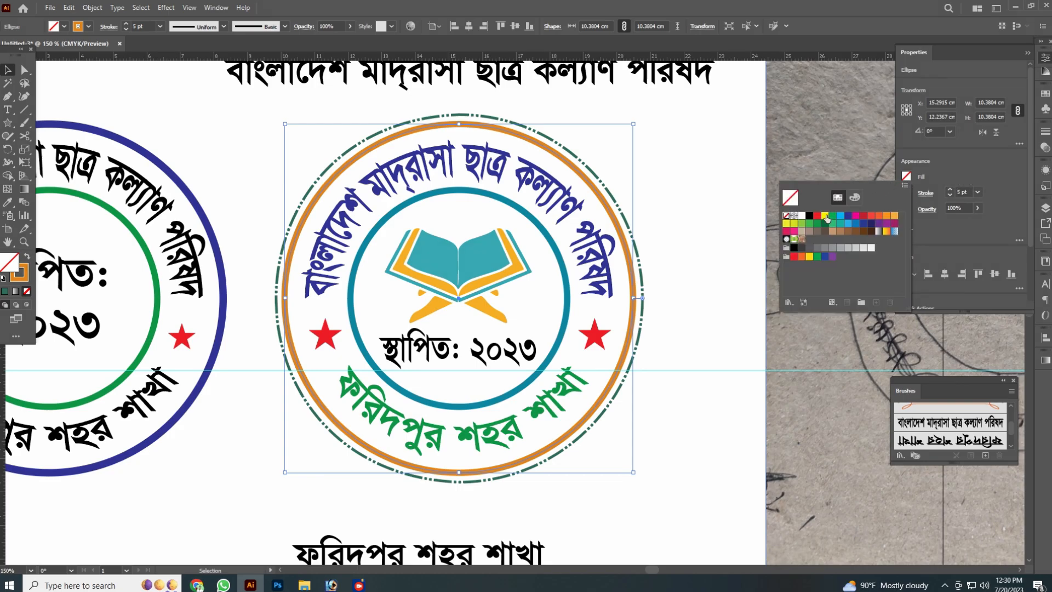
click(823, 217)
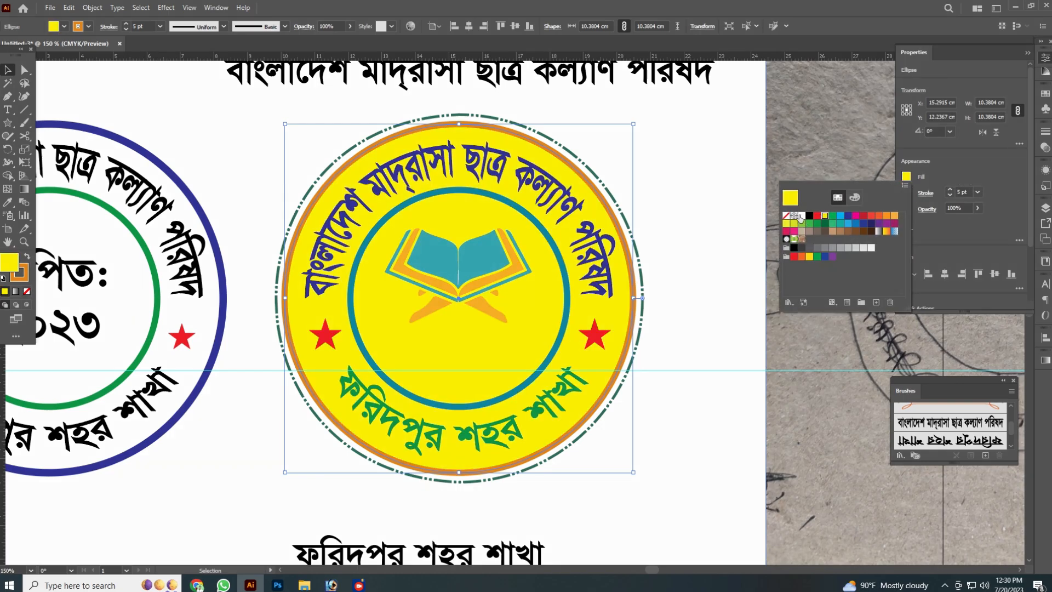
click(801, 216)
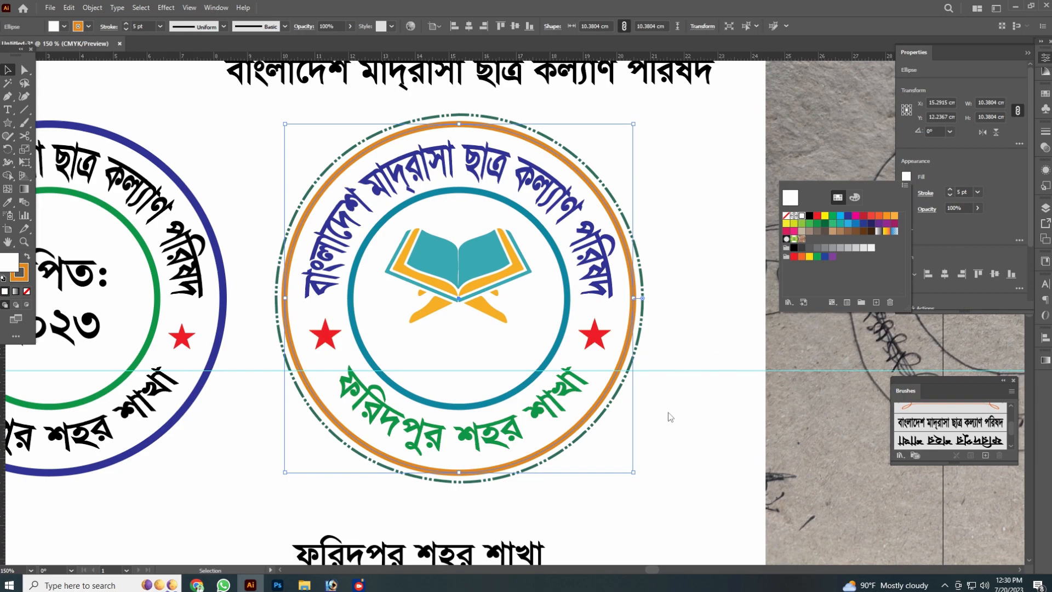
key(Tab)
click(681, 399)
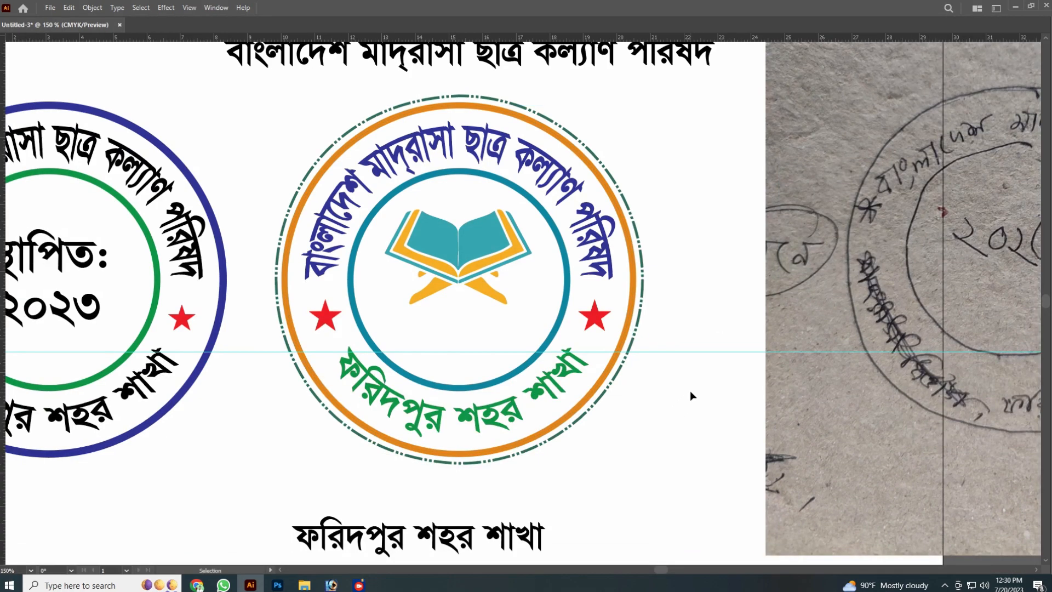
click(541, 304)
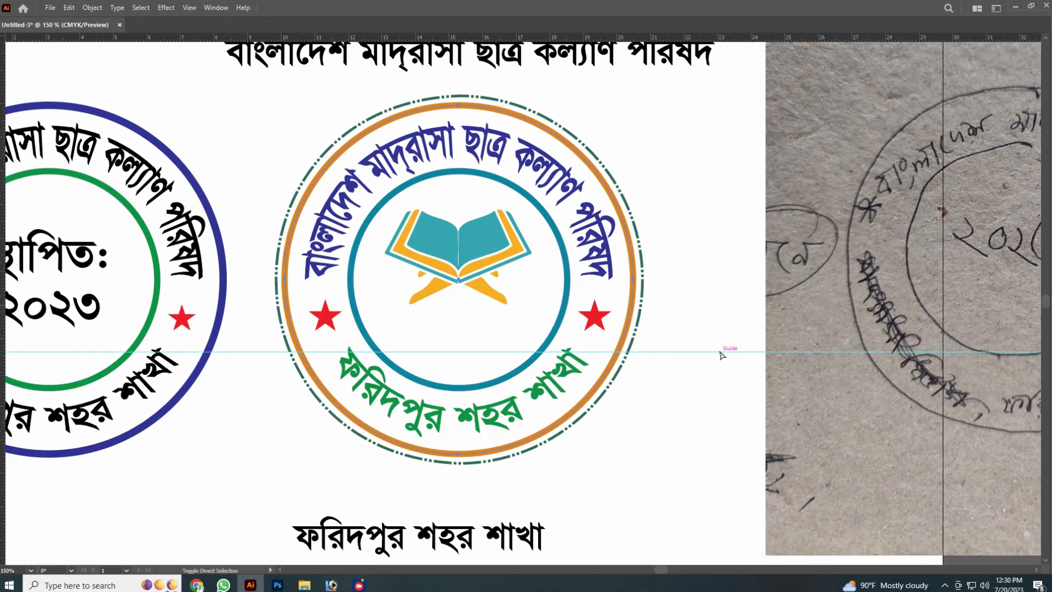
key(ctrl+shift+bracketleft)
key(v)
- Select all the artwork of the multicolored seal
drag(714, 341, 746, 348)
drag(723, 425, 318, 122)
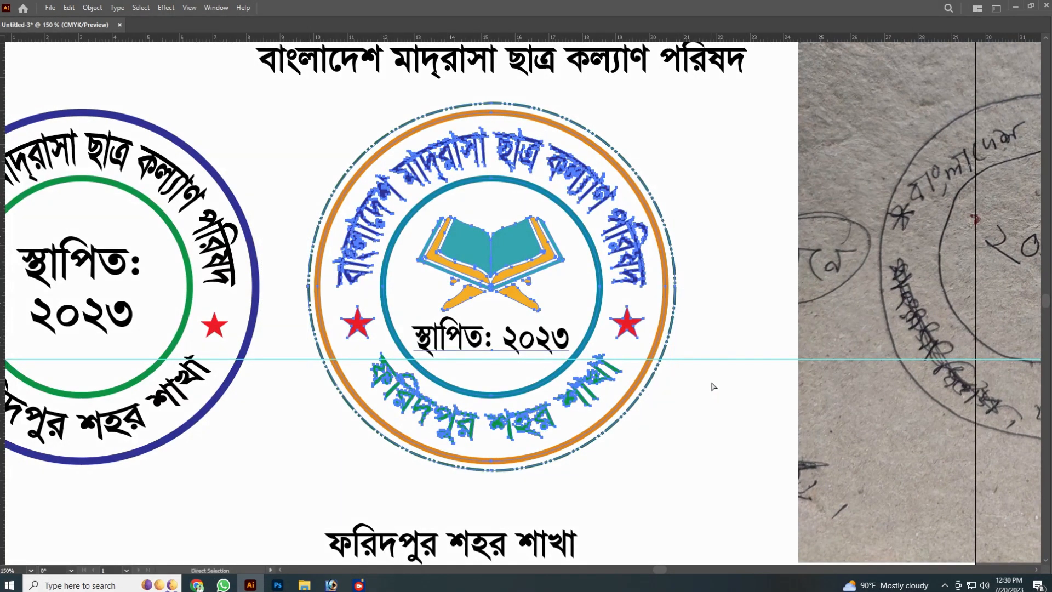